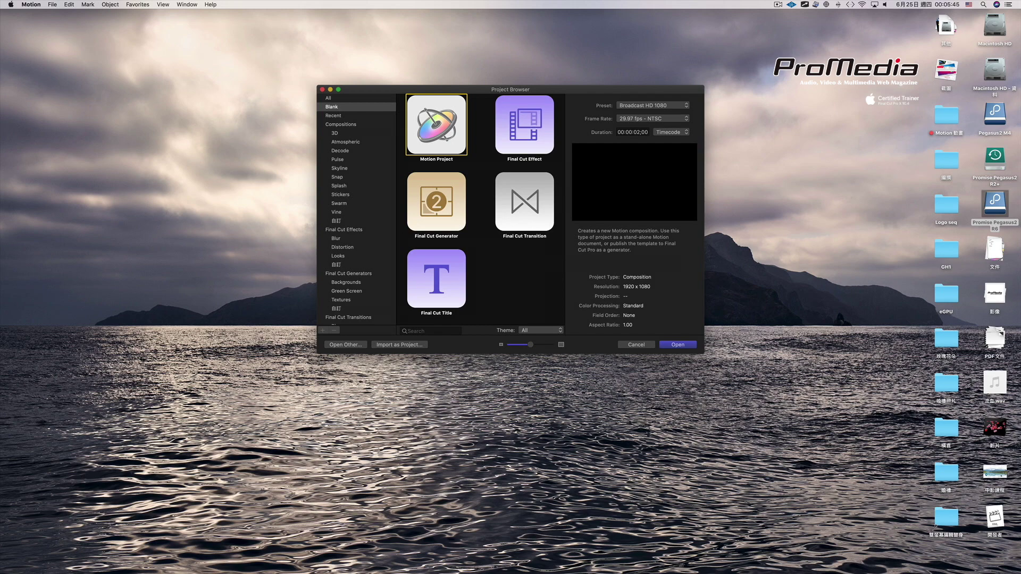
# Create a Final Cut Transition project with the Broadcast HD 1080 preset, 29.97 fps - NTSC and a duration of 00:00:02;00.
pyautogui.click(524, 202)
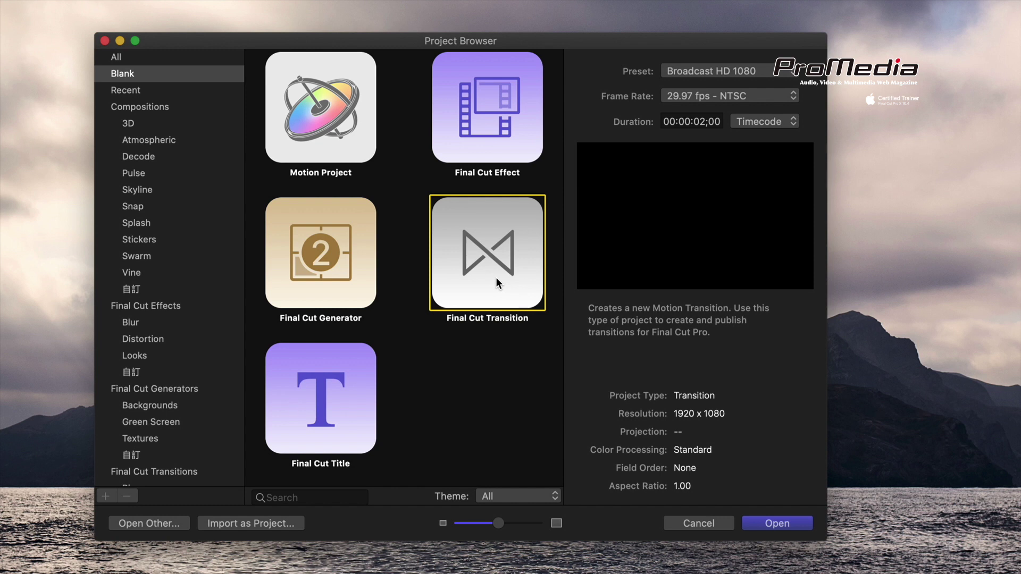
pyautogui.click(715, 69)
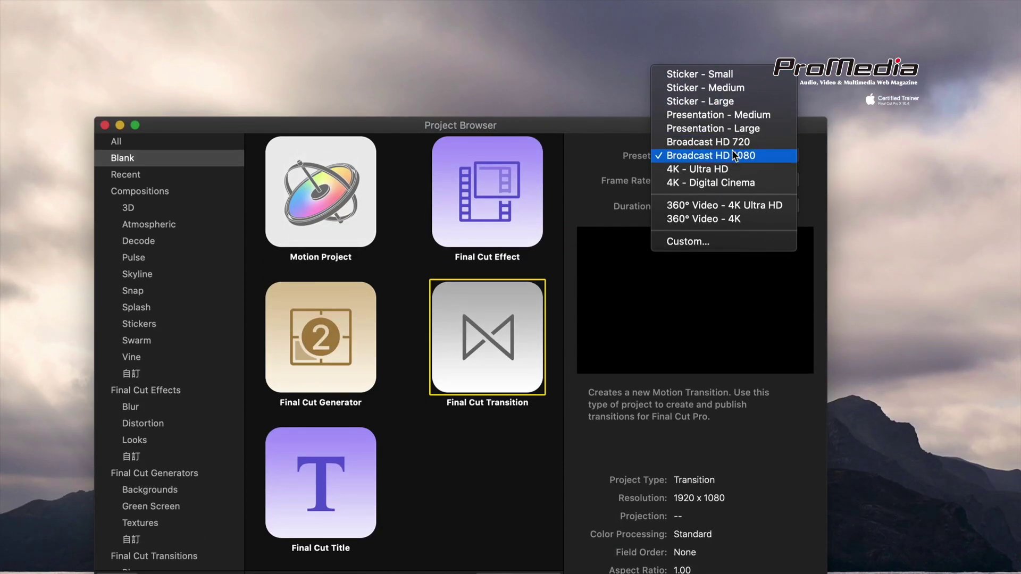
pyautogui.click(732, 155)
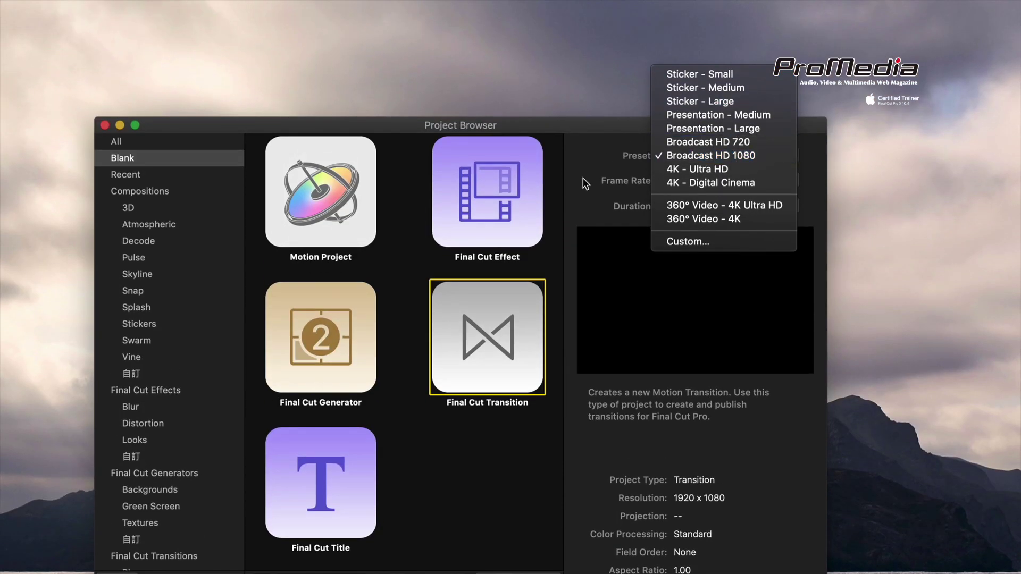
pyautogui.click(692, 175)
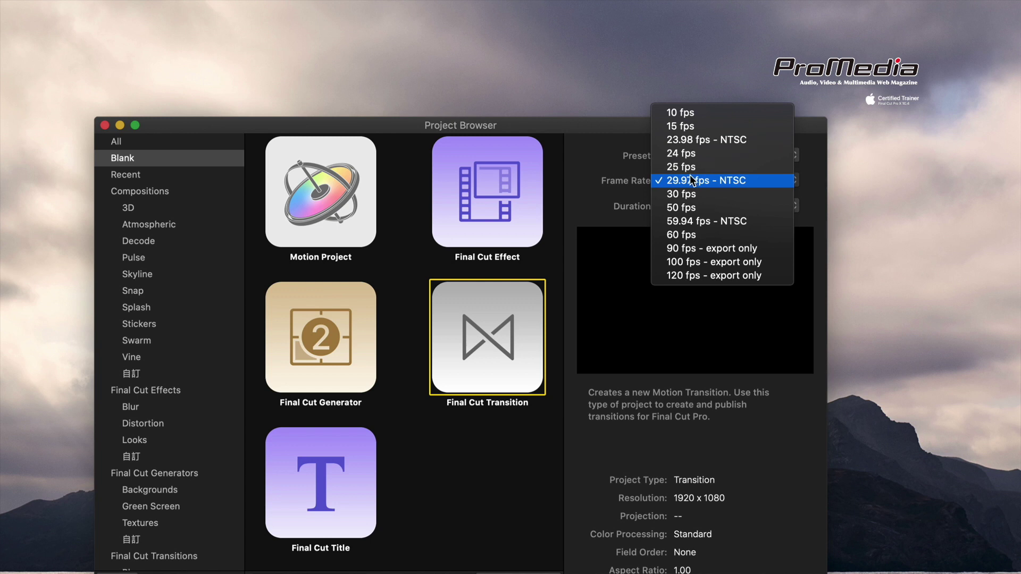
pyautogui.click(691, 181)
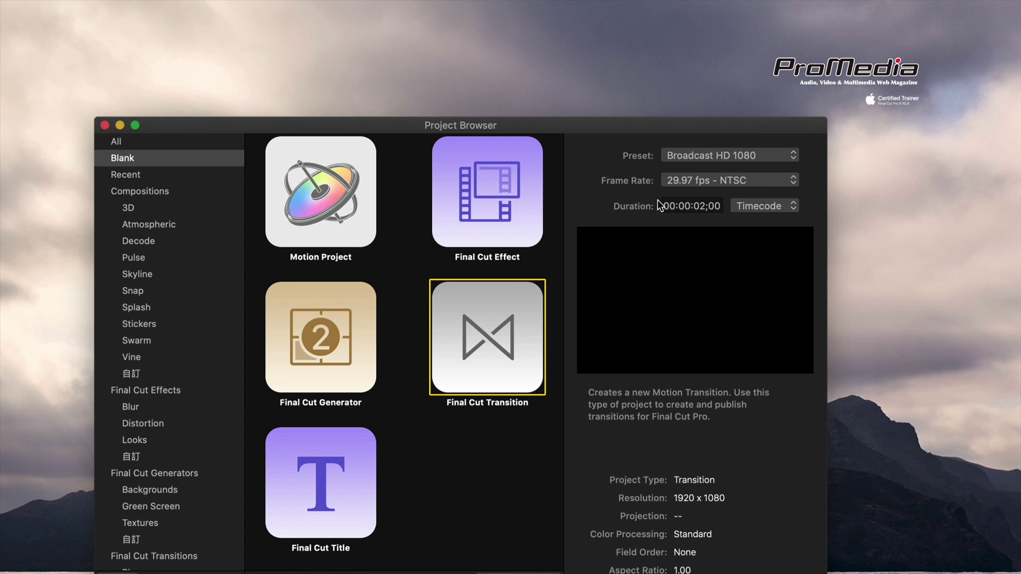
pyautogui.click(697, 206)
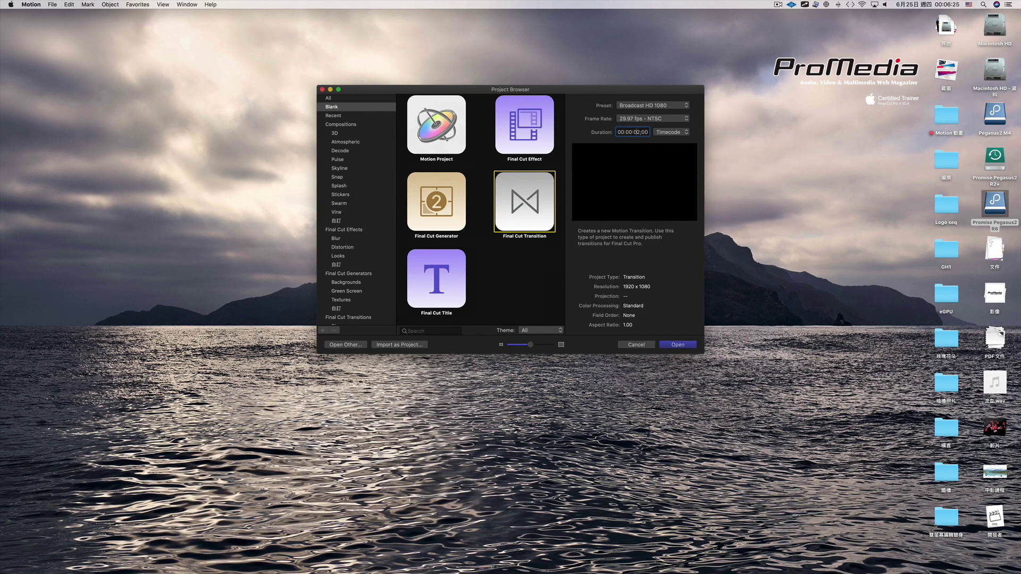
pyautogui.press('Return')
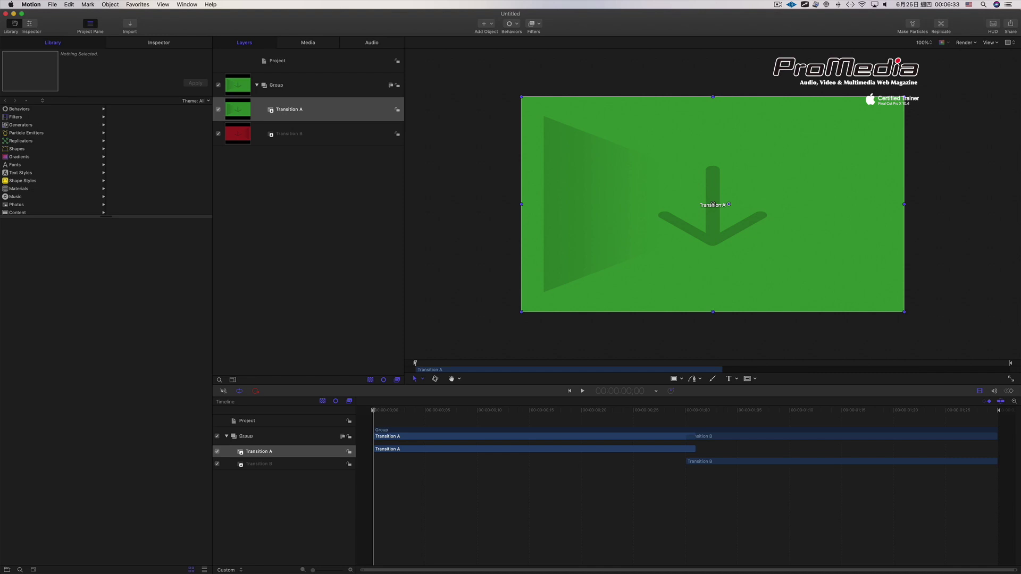
# Extend the Transition A layer's out point to the last frame of the project.
pyautogui.press('space')
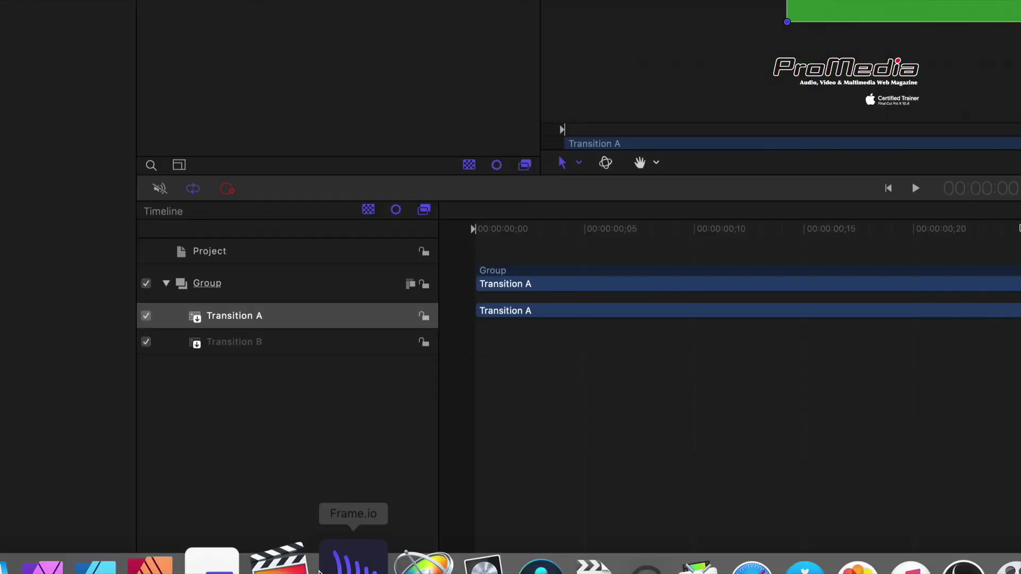
pyautogui.click(281, 464)
pyautogui.click(293, 320)
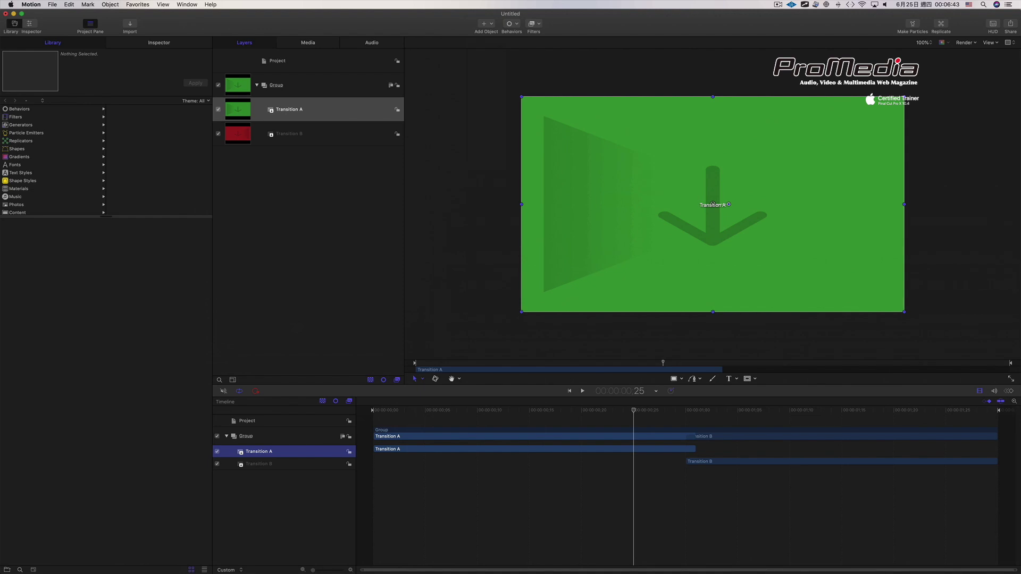
pyautogui.hotkey('shift', 'o')
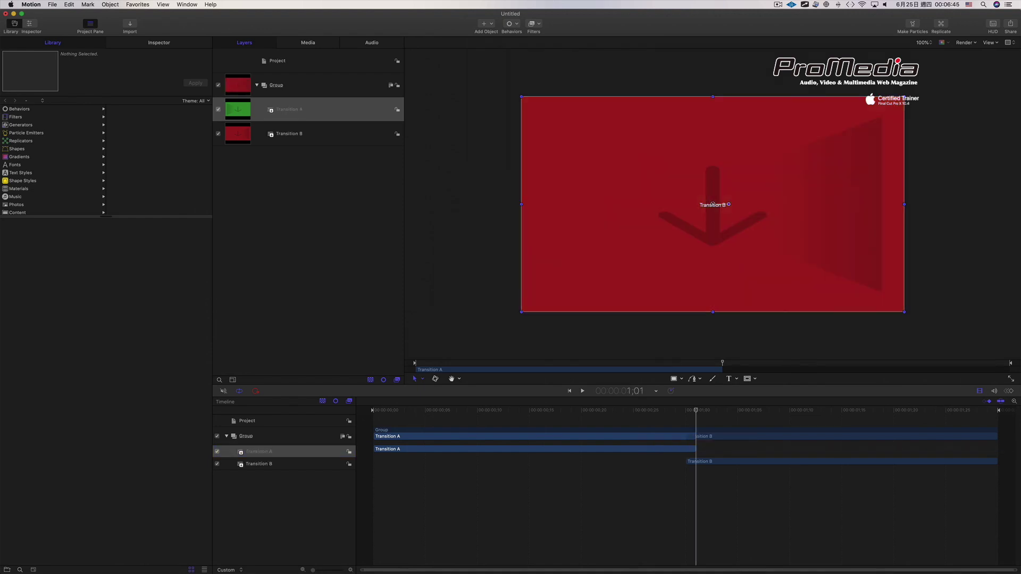
pyautogui.press('End')
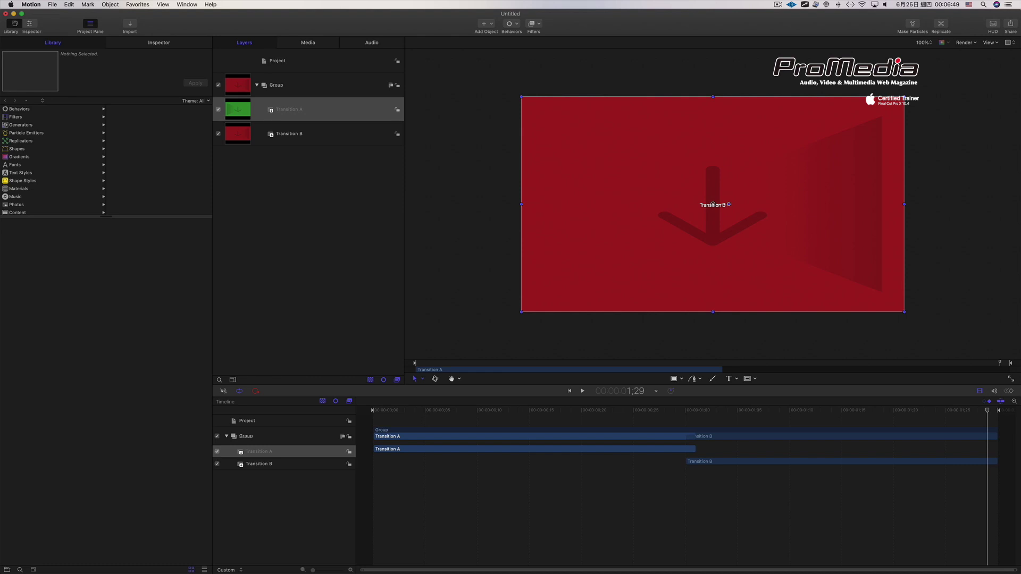
pyautogui.press('o')
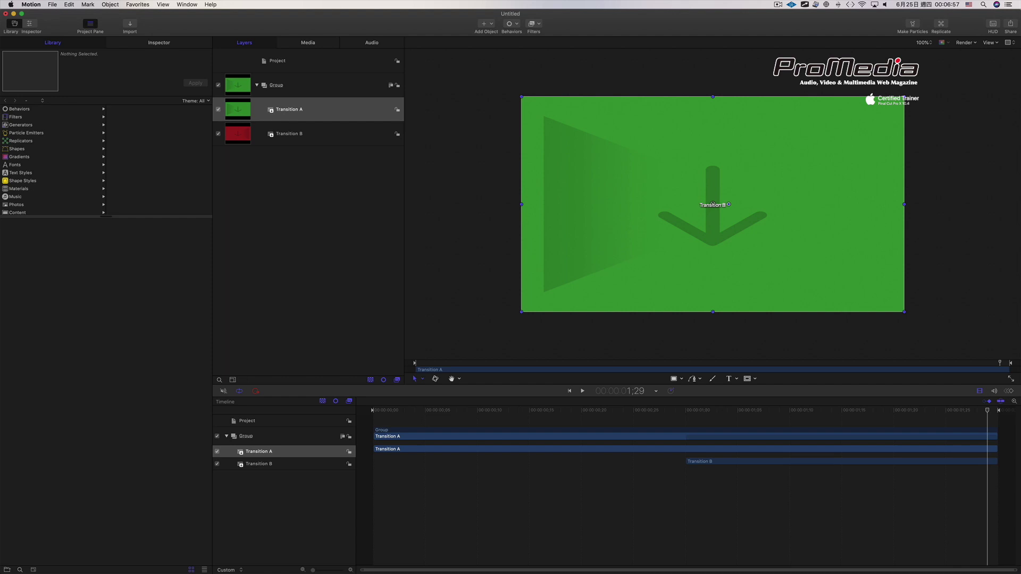
# Move the Transition B layer's in point to the first frame of the project.
pyautogui.press('Home')
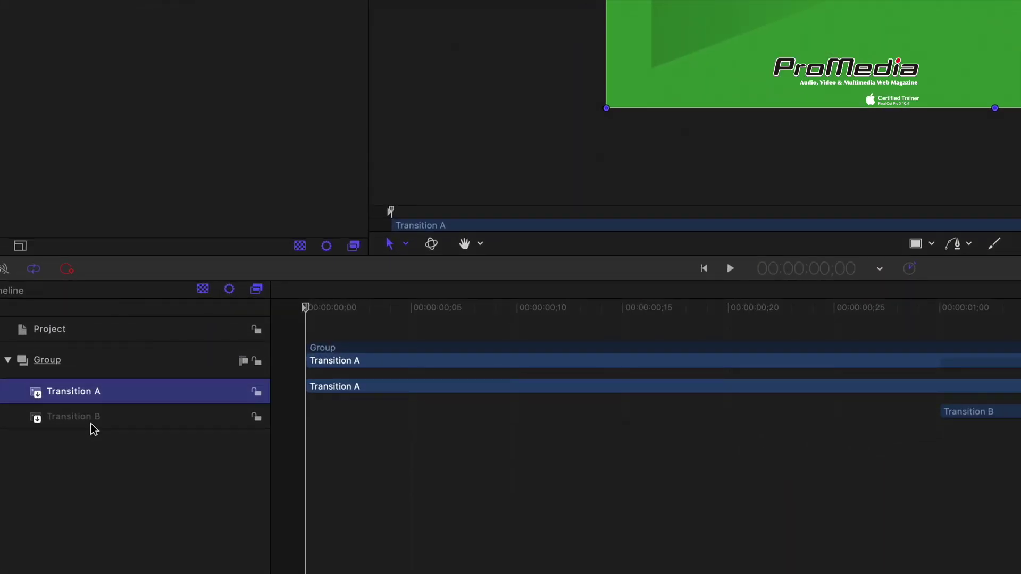
pyautogui.click(91, 420)
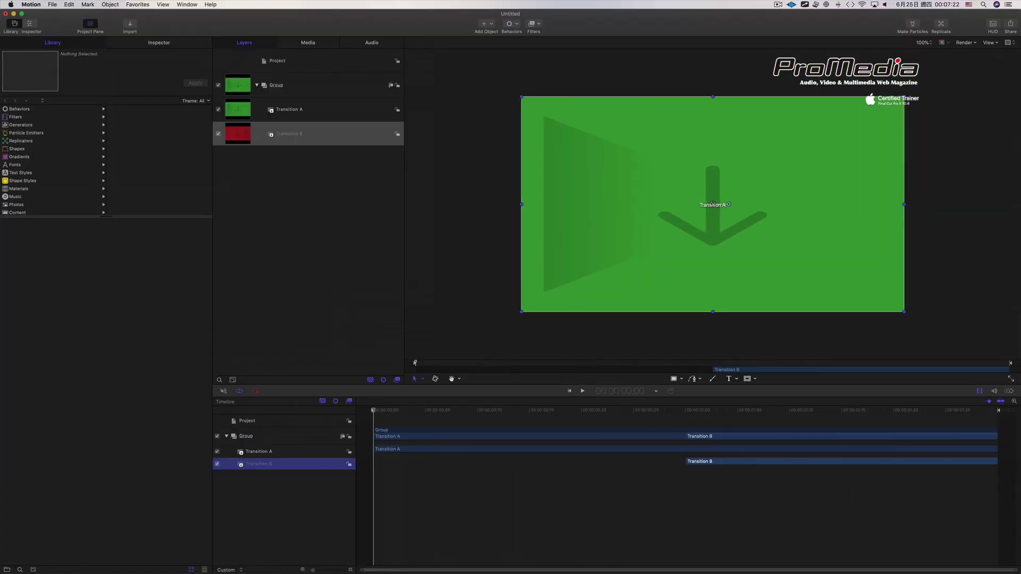
pyautogui.press('i')
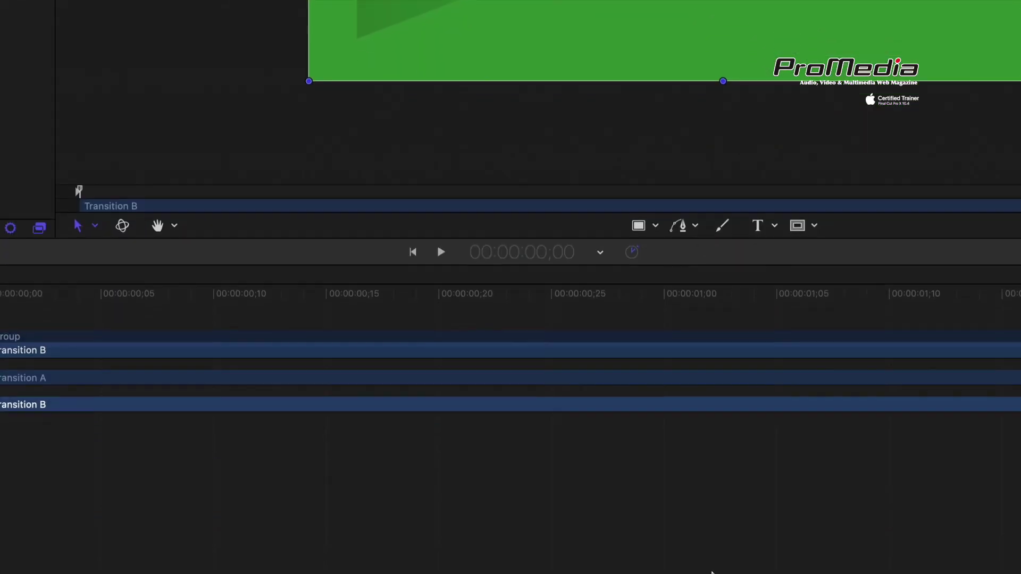
# Start a Bezier path beyond the canvas's upper-left edge, curve it past the right edge and bring it back past the left edge.
pyautogui.press('b')
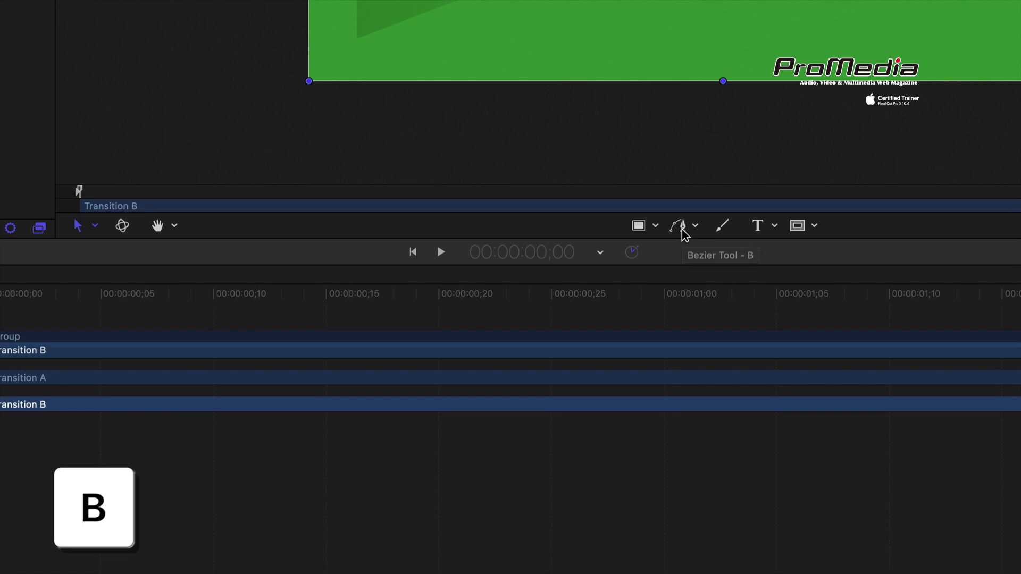
pyautogui.click(682, 231)
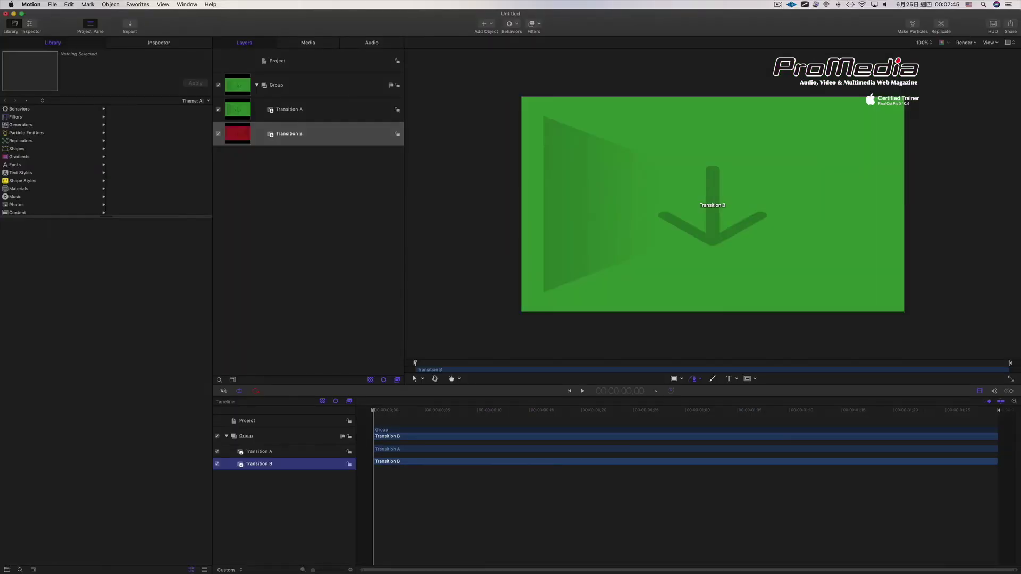
pyautogui.click(503, 112)
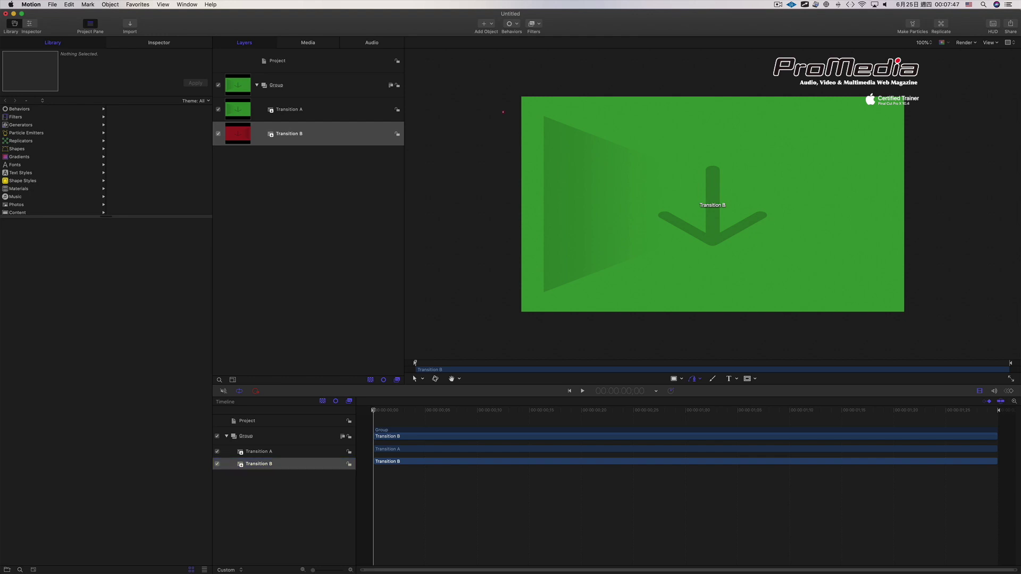
pyautogui.moveTo(920, 140)
pyautogui.mouseDown()
pyautogui.moveTo(911, 148)
pyautogui.moveTo(919, 159)
pyautogui.mouseUp()
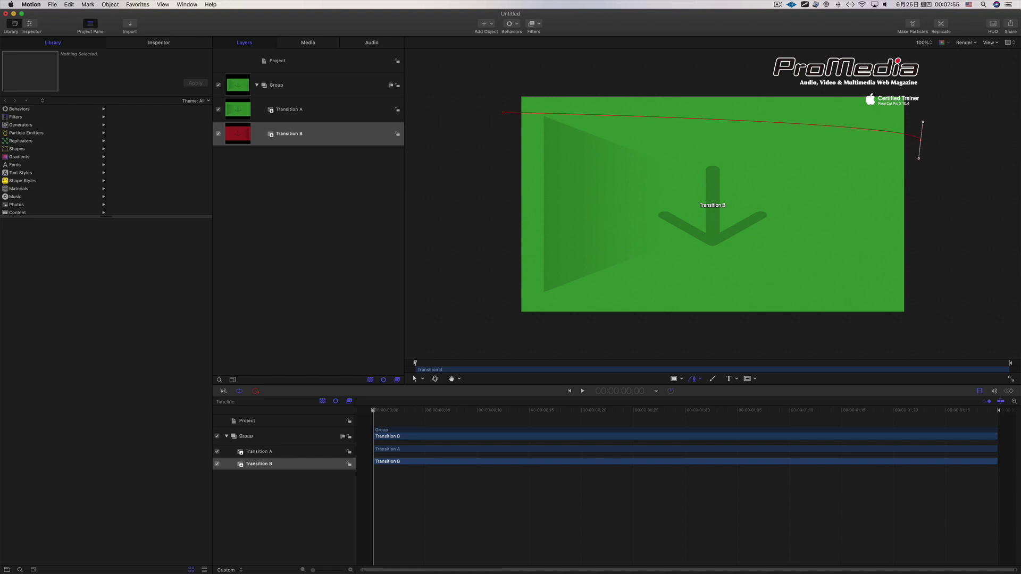
pyautogui.click(507, 174)
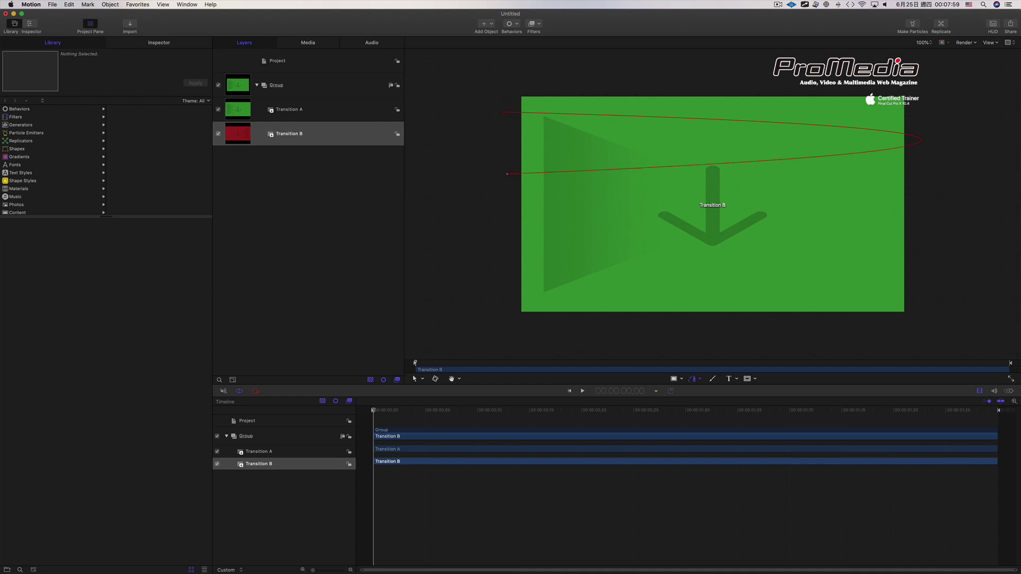
# Convert the path's third point to Smooth, turn its handles vertical and adjust the point's position outside the canvas's left edge.
pyautogui.moveTo(507, 173); pyautogui.dragTo(505, 169)
pyautogui.rightClick(505, 170)
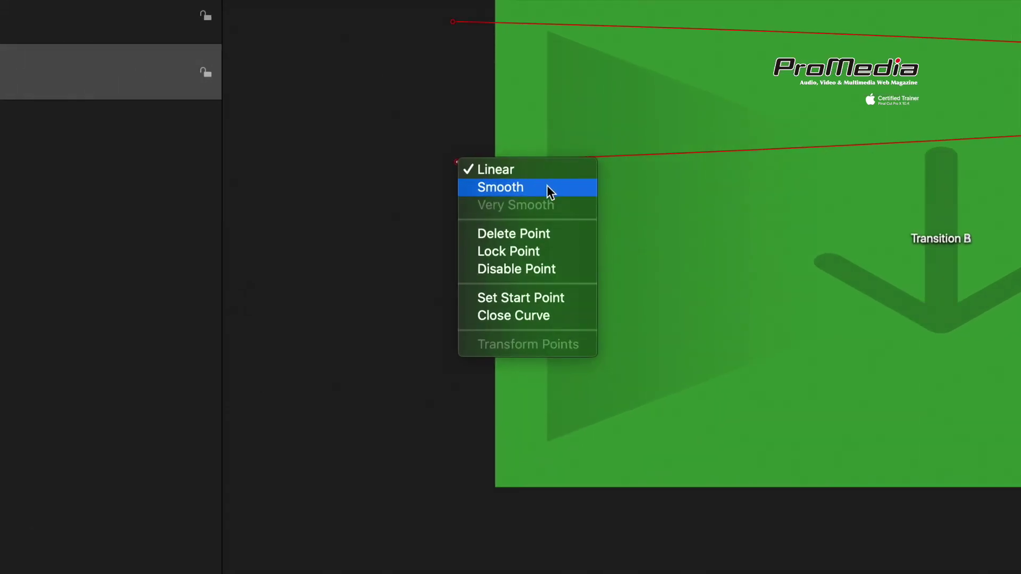
pyautogui.click(546, 187)
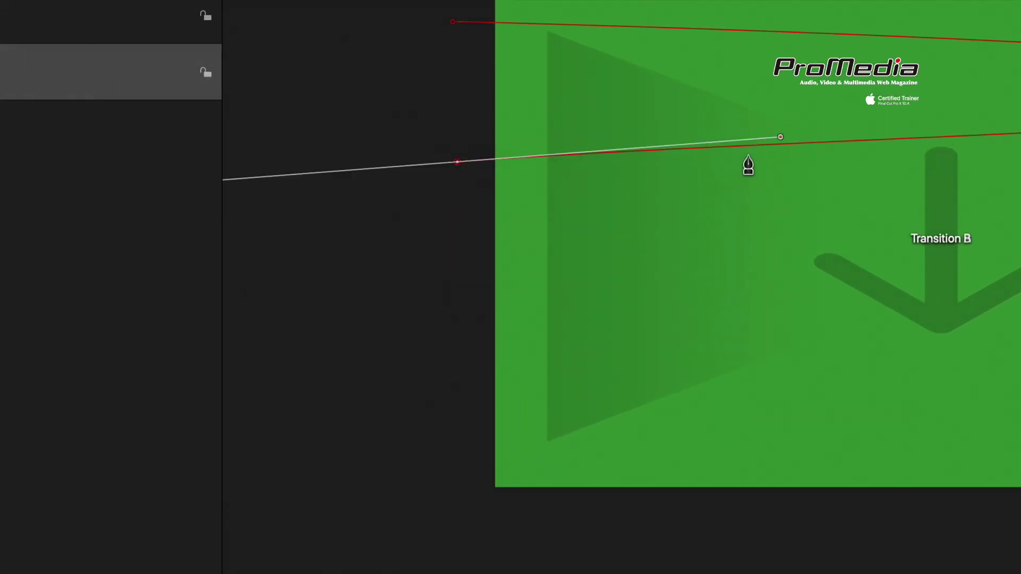
pyautogui.moveTo(780, 137); pyautogui.dragTo(458, 130)
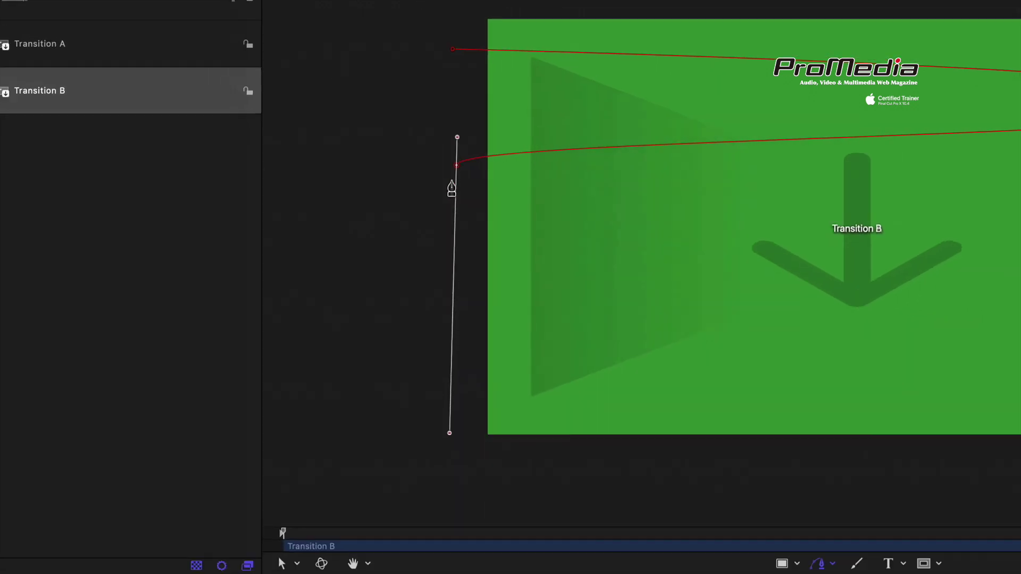
pyautogui.moveTo(451, 402); pyautogui.dragTo(455, 239)
pyautogui.moveTo(458, 163); pyautogui.dragTo(458, 132)
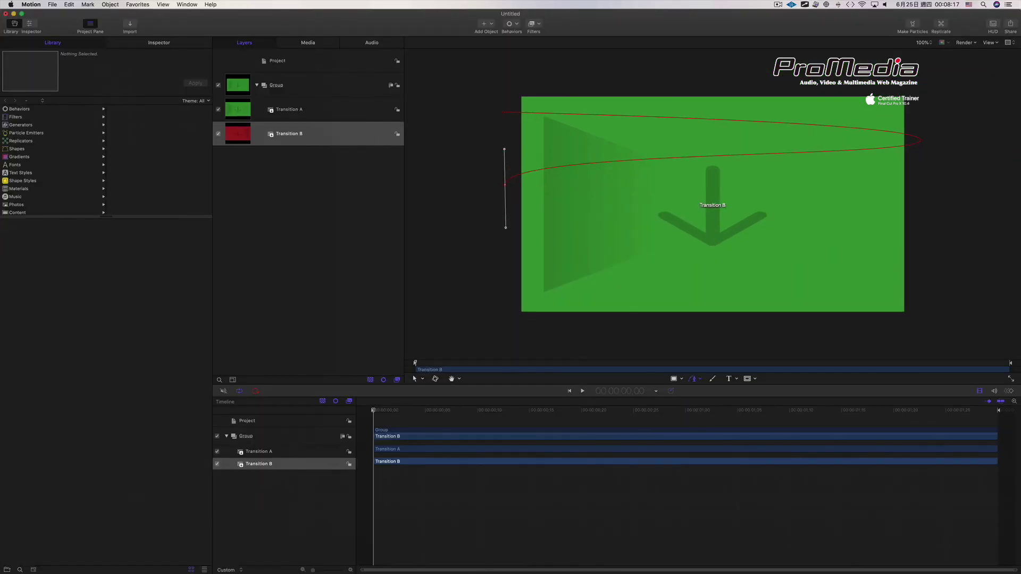
# Continue the Bezier path down the canvas in zigzag curves past alternating edges and finish it as an open shape at the lower left.
pyautogui.moveTo(921, 196); pyautogui.dragTo(923, 220)
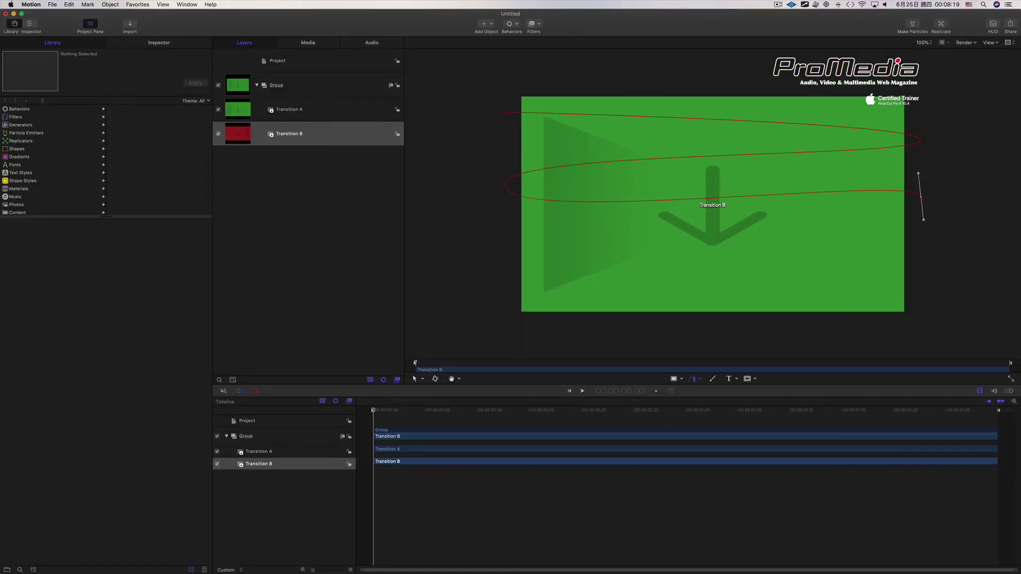
pyautogui.moveTo(510, 257); pyautogui.dragTo(509, 277)
pyautogui.moveTo(913, 276); pyautogui.dragTo(911, 300)
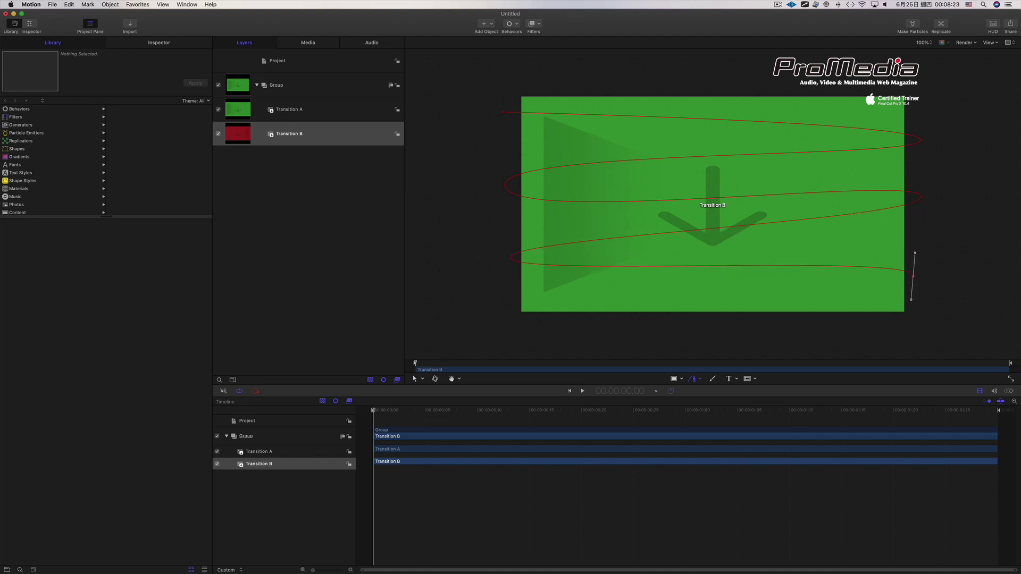
pyautogui.moveTo(505, 304); pyautogui.dragTo(504, 317)
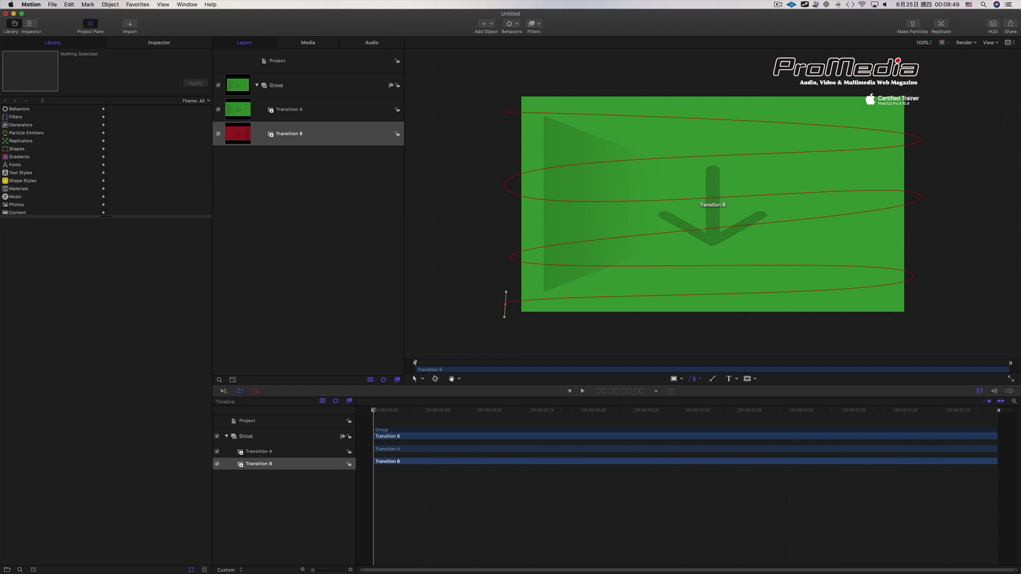
pyautogui.click(503, 113)
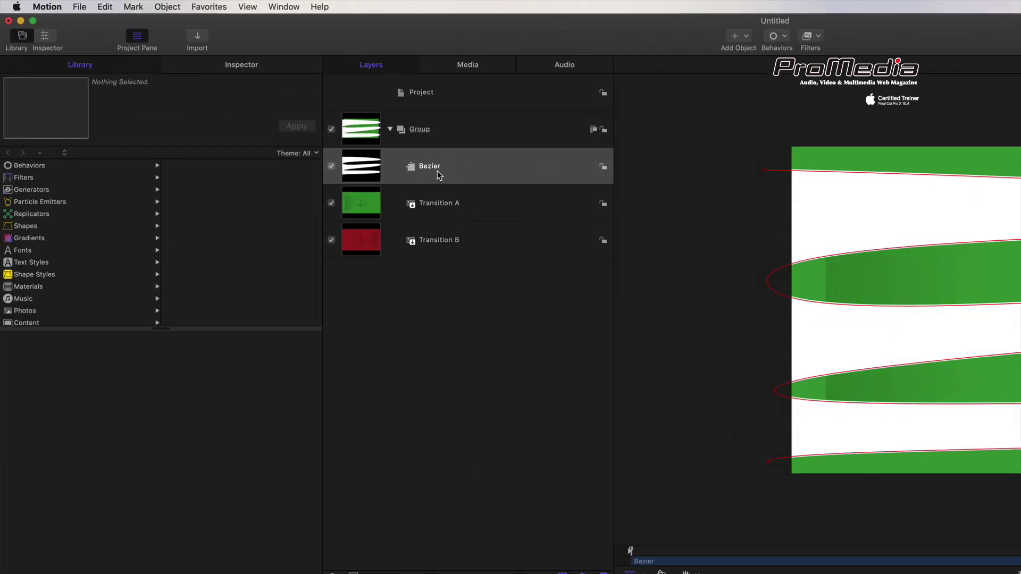
# Show the Bezier shape's inspector settings and HUD, and disable its fill.
pyautogui.click(237, 71)
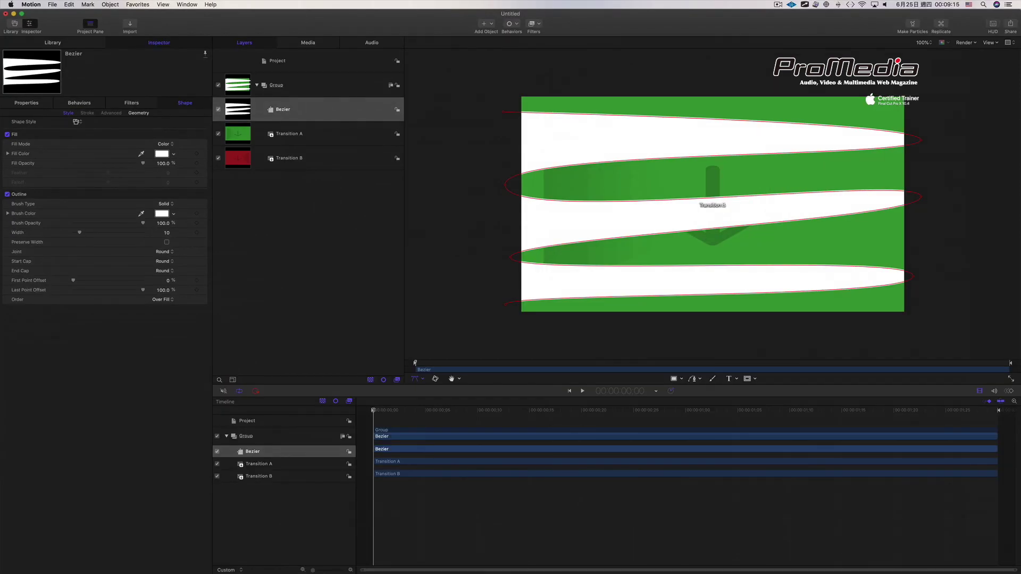
pyautogui.press('F7')
pyautogui.moveTo(404, 251); pyautogui.dragTo(372, 177)
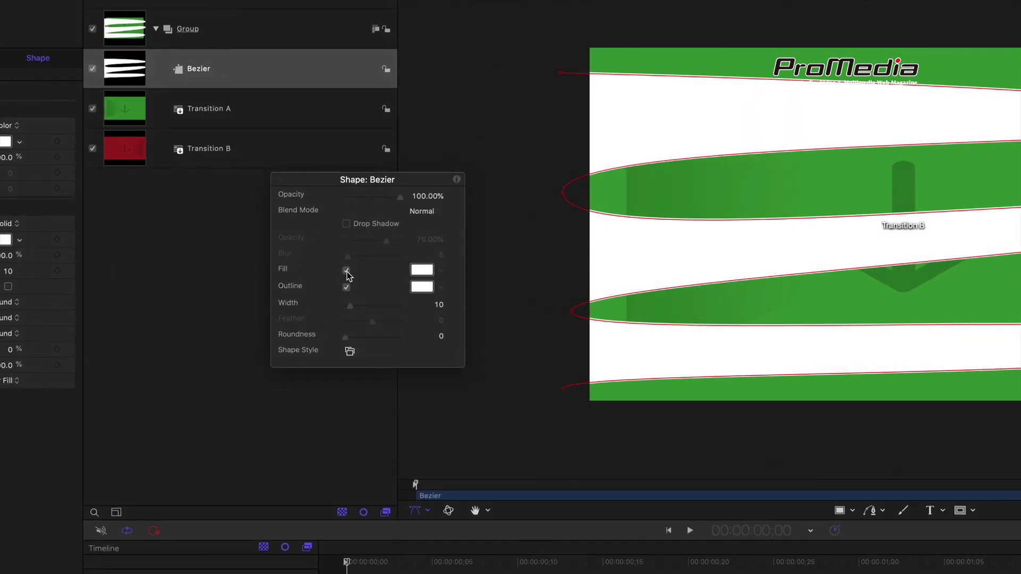
pyautogui.click(347, 271)
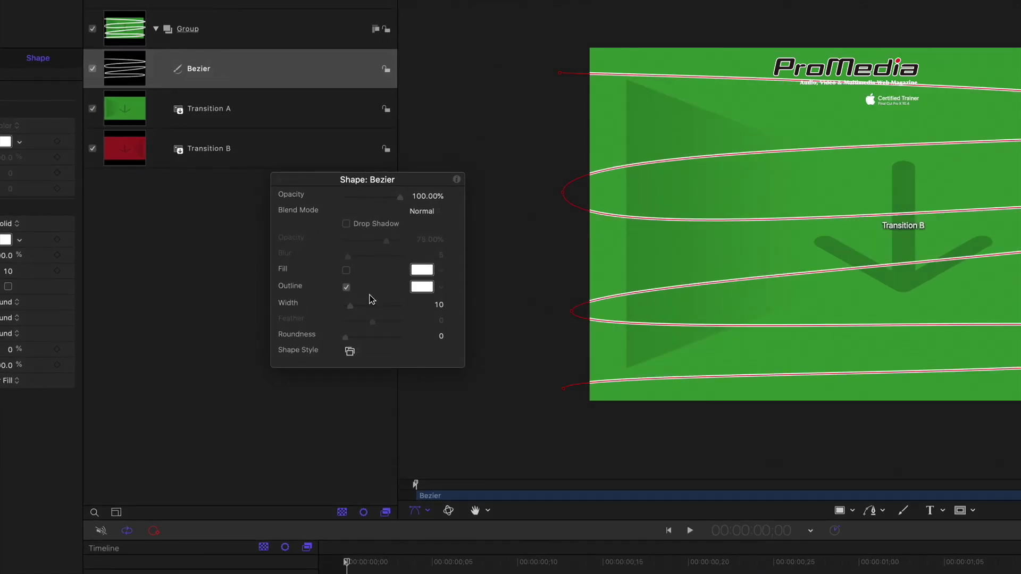
# Increase the Bezier shape's outline width to 300 so the stroke covers the canvas.
pyautogui.moveTo(350, 306); pyautogui.dragTo(420, 312)
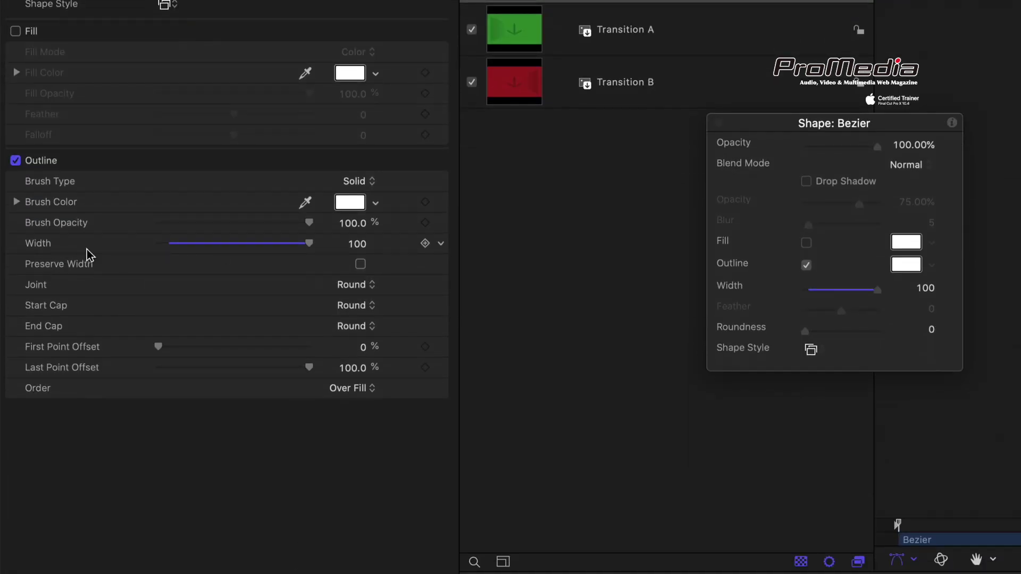
pyautogui.click(358, 245)
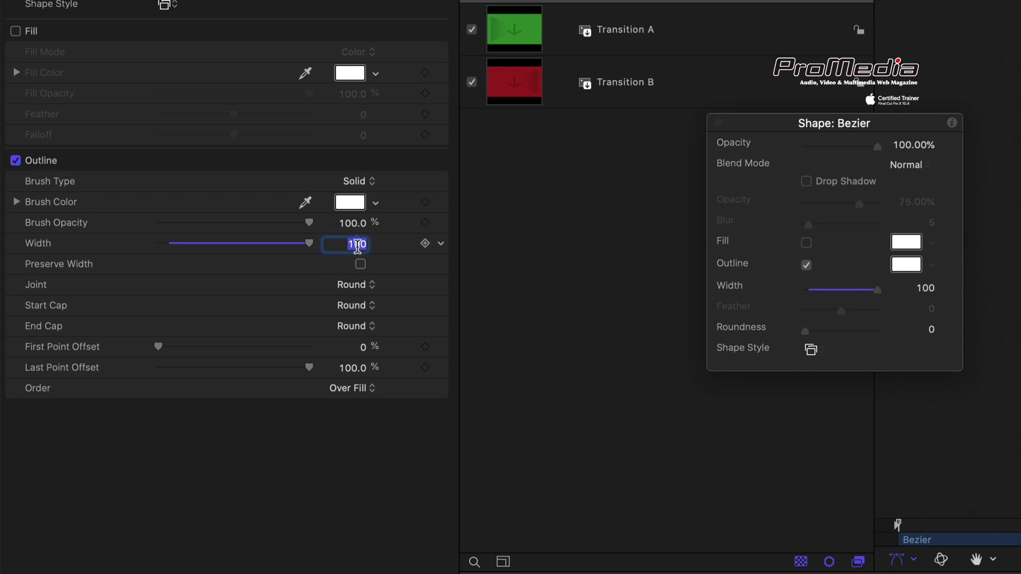
pyautogui.write('3')
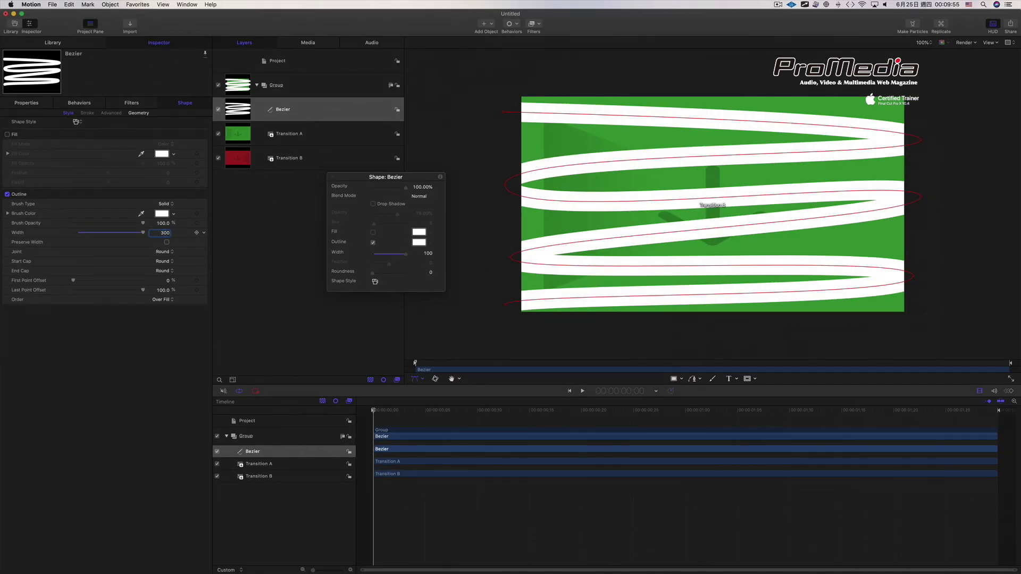
pyautogui.press('Return')
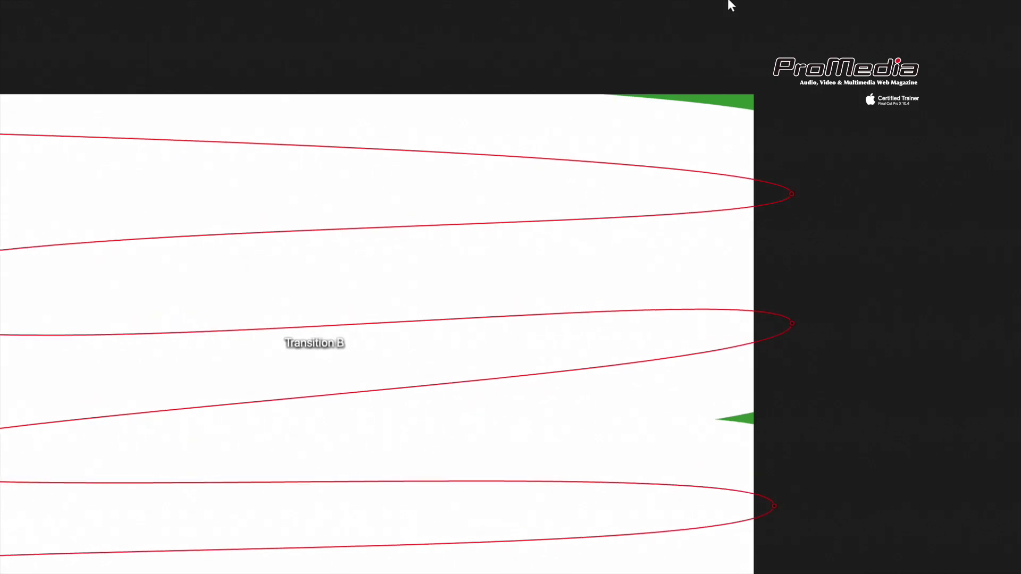
# Lengthen the vertical handles of the two upper curve points beyond the canvas's right edge to widen those bends and cover the gaps.
pyautogui.moveTo(792, 147); pyautogui.dragTo(791, 91)
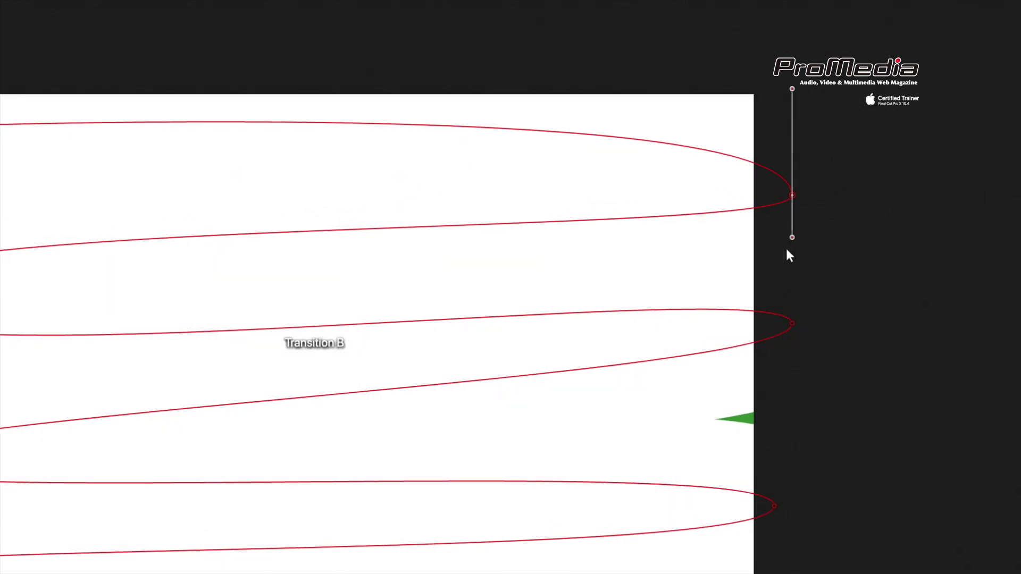
pyautogui.moveTo(796, 239); pyautogui.dragTo(799, 295)
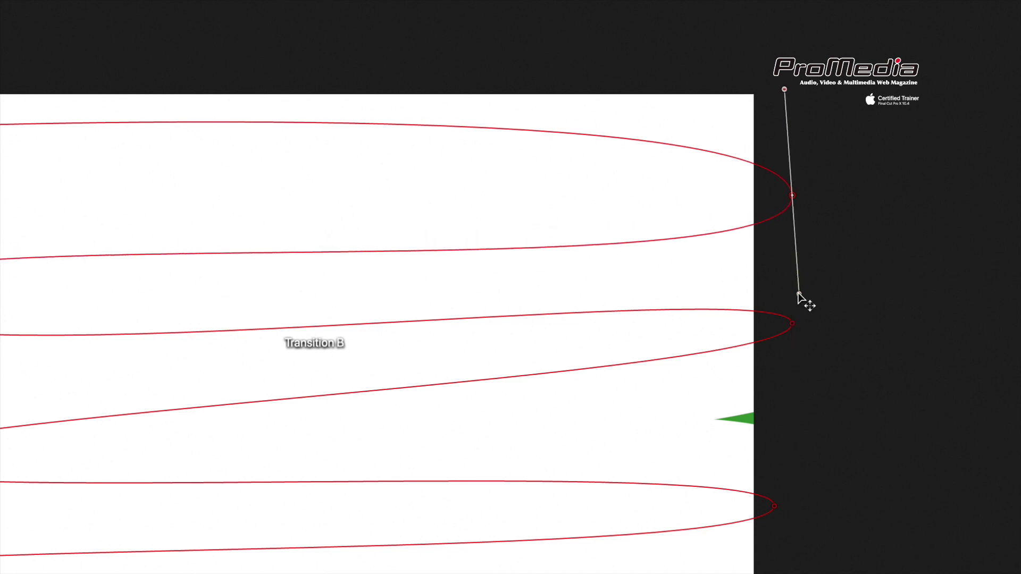
pyautogui.click(793, 323)
pyautogui.moveTo(799, 377); pyautogui.dragTo(793, 431)
pyautogui.moveTo(796, 273); pyautogui.dragTo(796, 257)
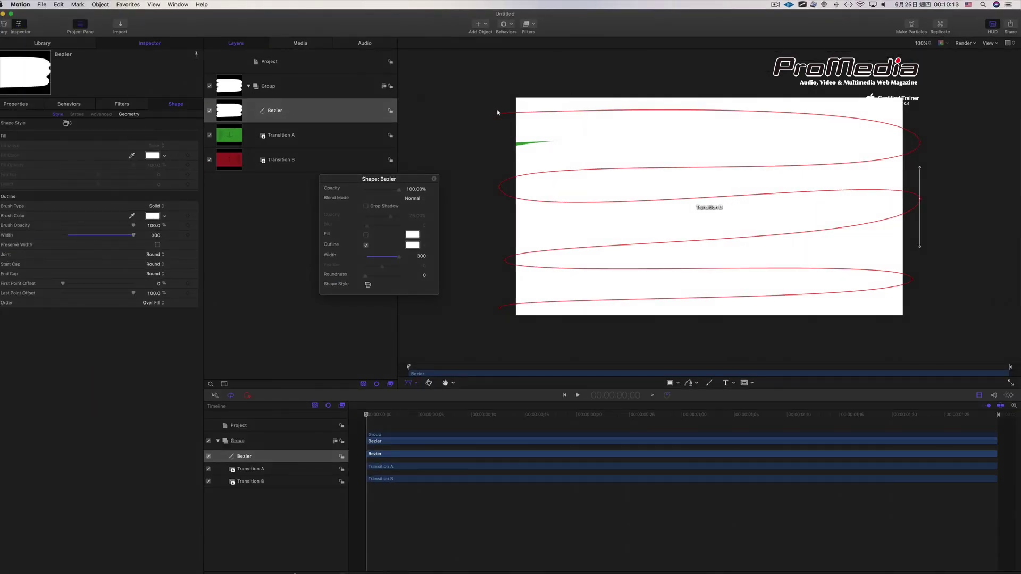
# Convert the Bezier path's start point to Smooth, turn its handles vertical and align them.
pyautogui.rightClick(498, 112)
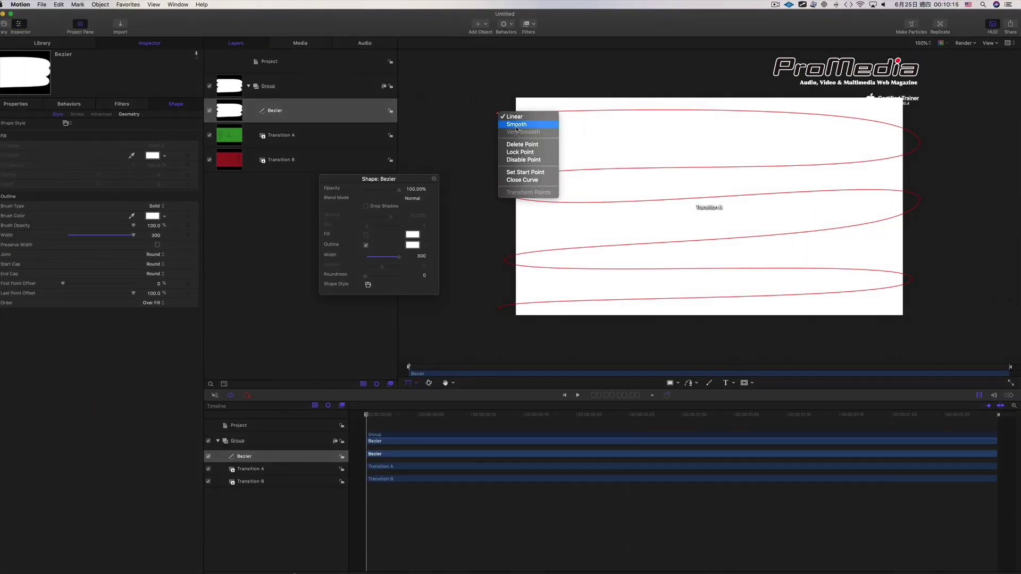
pyautogui.click(516, 124)
pyautogui.moveTo(638, 123); pyautogui.dragTo(497, 174)
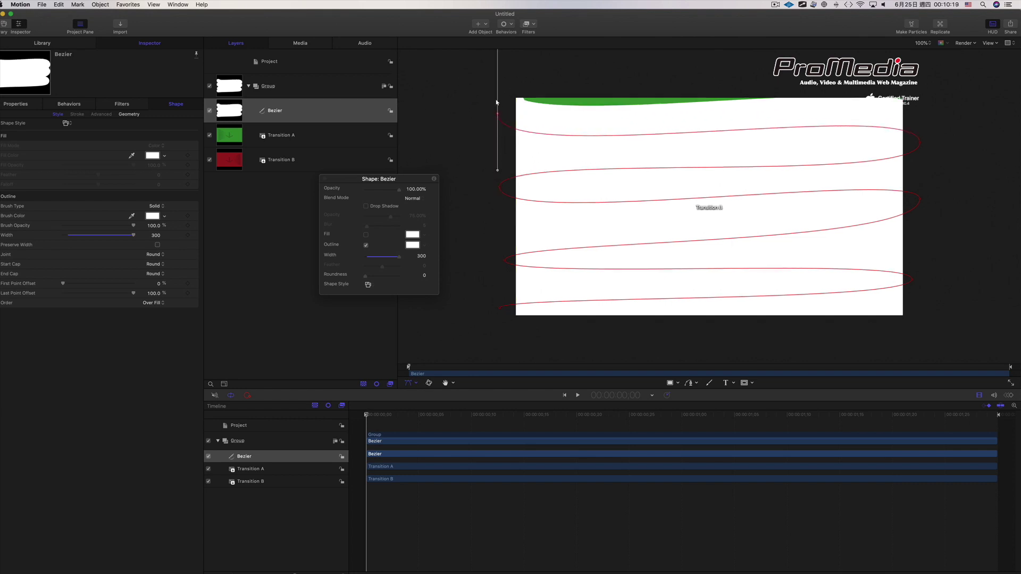
pyautogui.scroll(1, 497, 104)
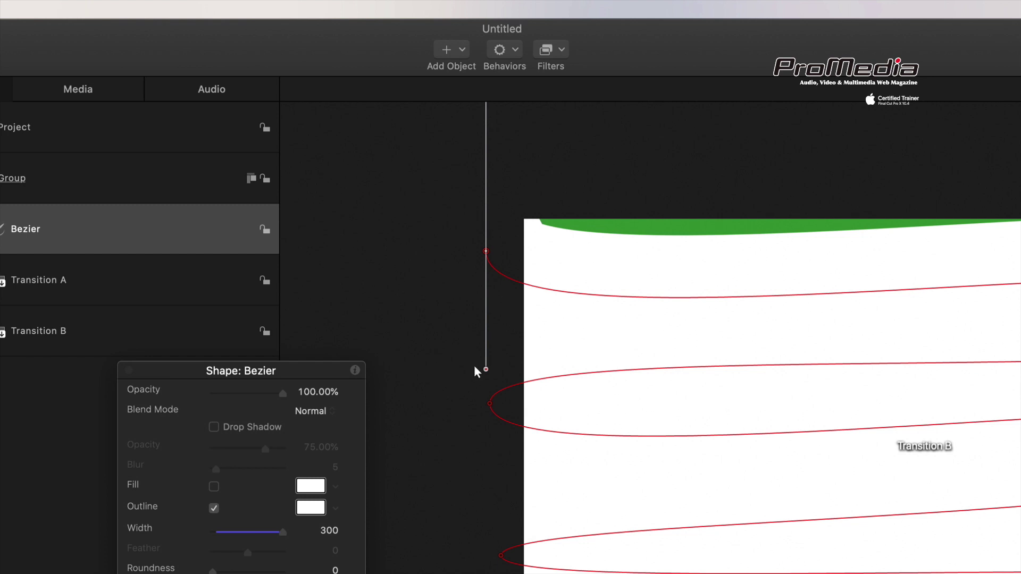
pyautogui.rightClick(486, 369)
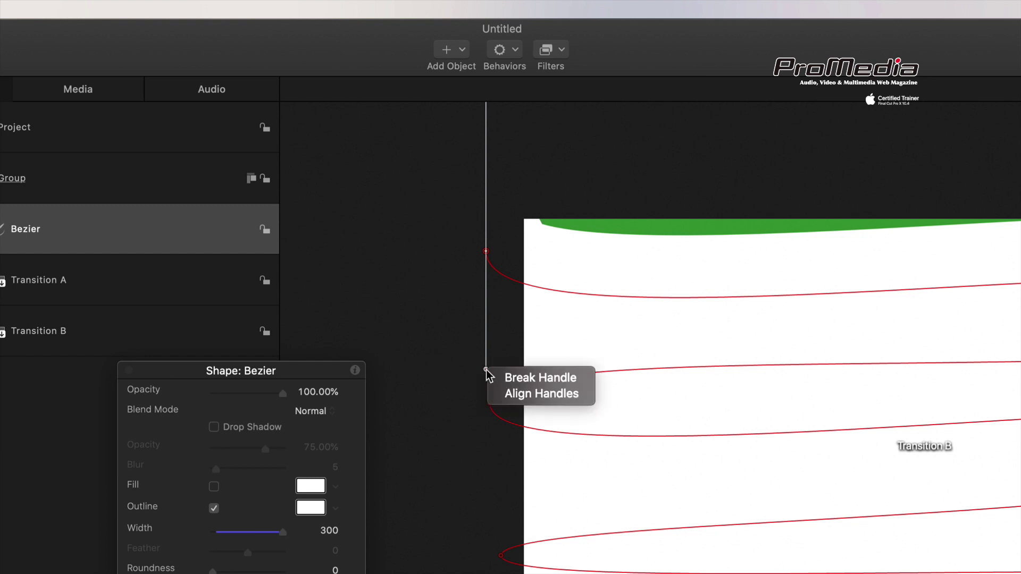
pyautogui.click(559, 395)
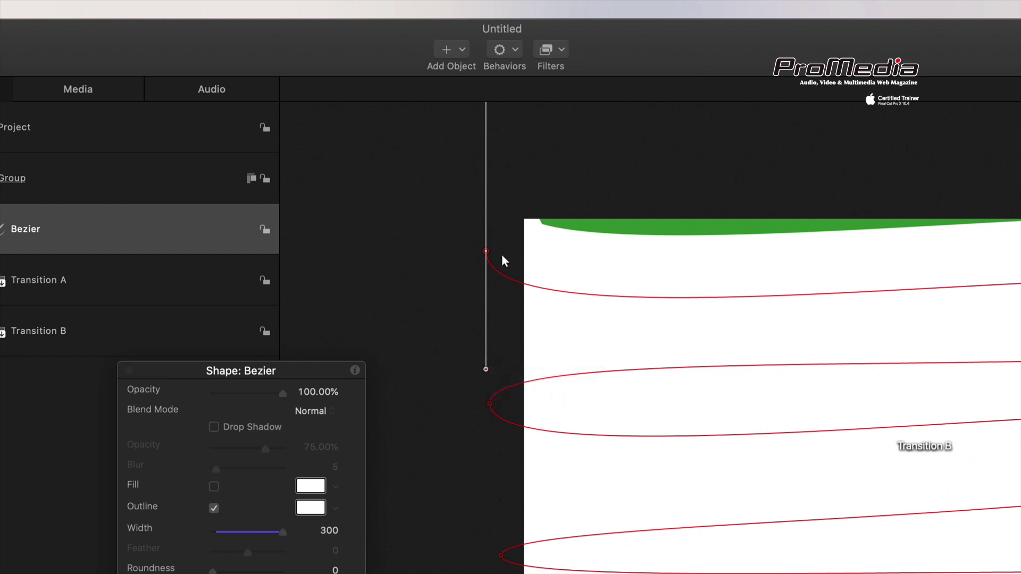
# Break the start point's lower handle, pull it outward to the lower left, and realign both handles.
pyautogui.rightClick(486, 369)
pyautogui.click(528, 376)
pyautogui.moveTo(486, 369); pyautogui.dragTo(393, 281)
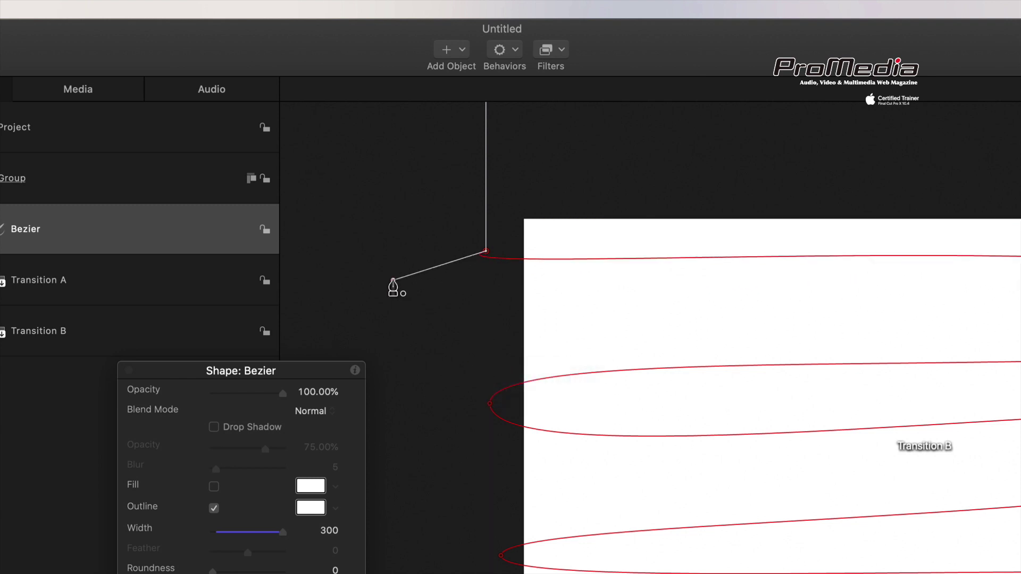
pyautogui.rightClick(393, 280)
pyautogui.click(449, 303)
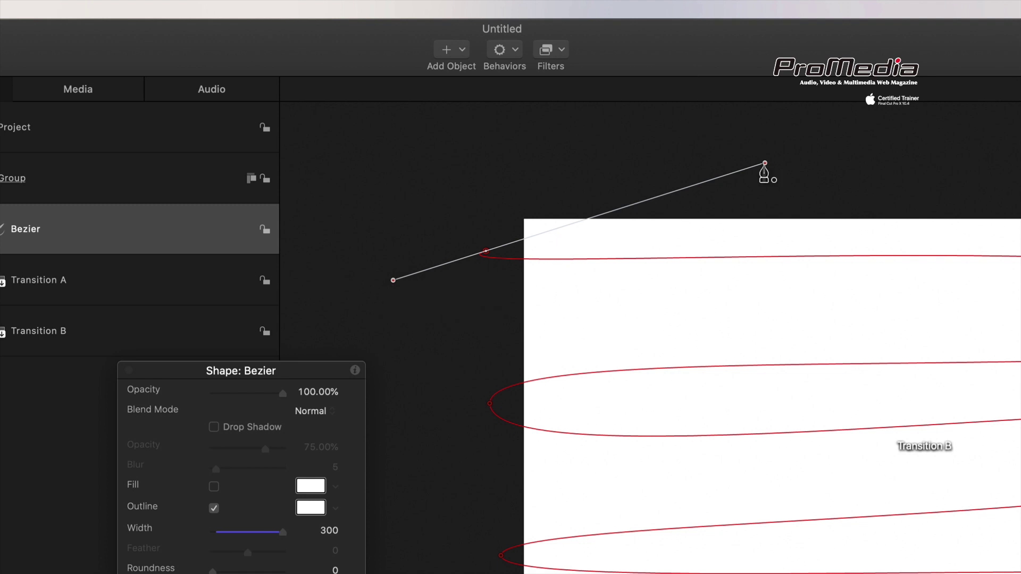
# Reposition the start point's two handles independently so the stroke begins with a nearly straight run along the canvas's upper part.
pyautogui.moveTo(765, 163); pyautogui.dragTo(507, 202)
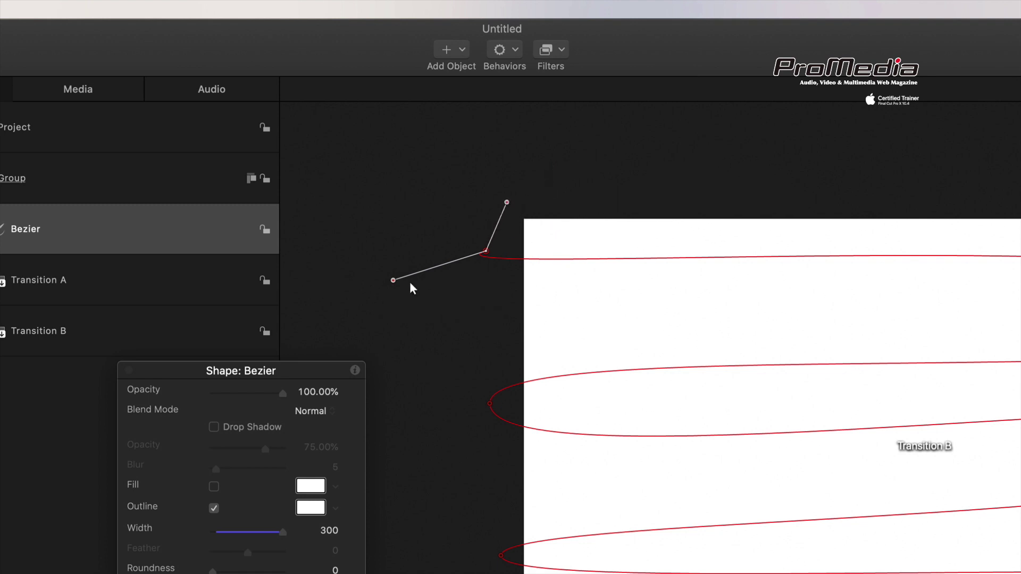
pyautogui.moveTo(392, 280); pyautogui.dragTo(486, 314)
pyautogui.moveTo(507, 202); pyautogui.dragTo(614, 295)
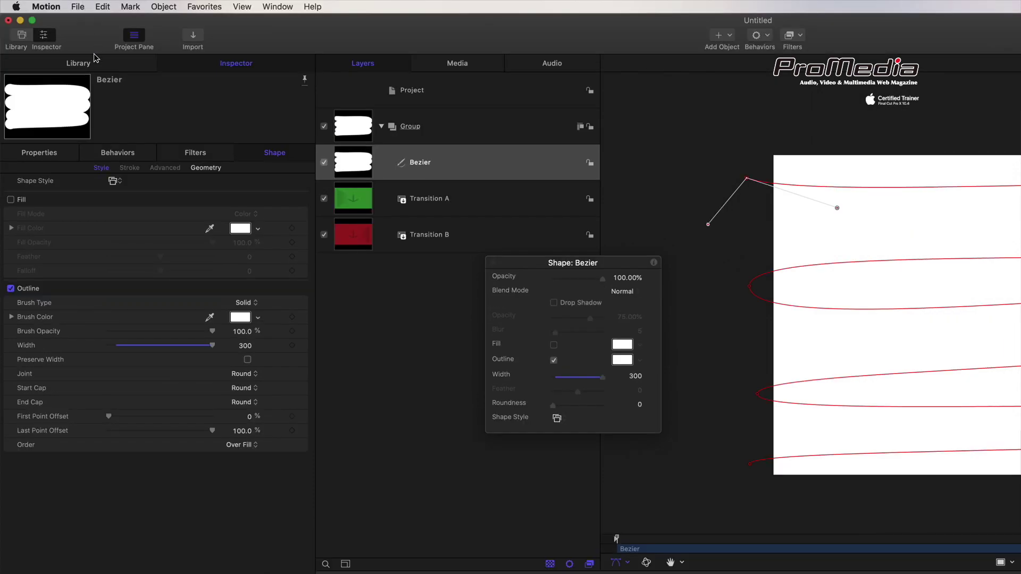
# Find the Write On shape behavior in the Library and apply it to the Bezier layer.
pyautogui.click(97, 20)
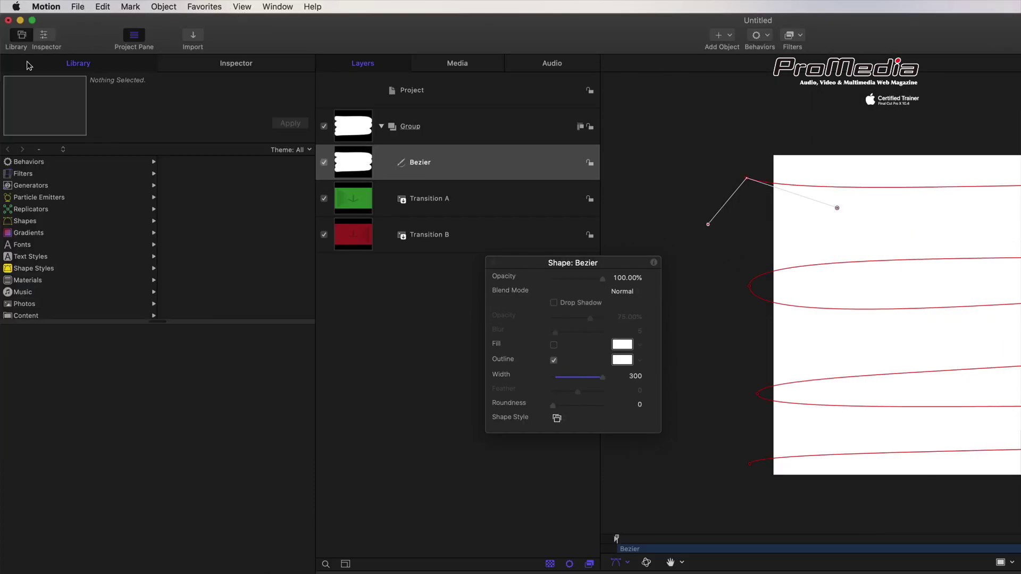
pyautogui.click(60, 163)
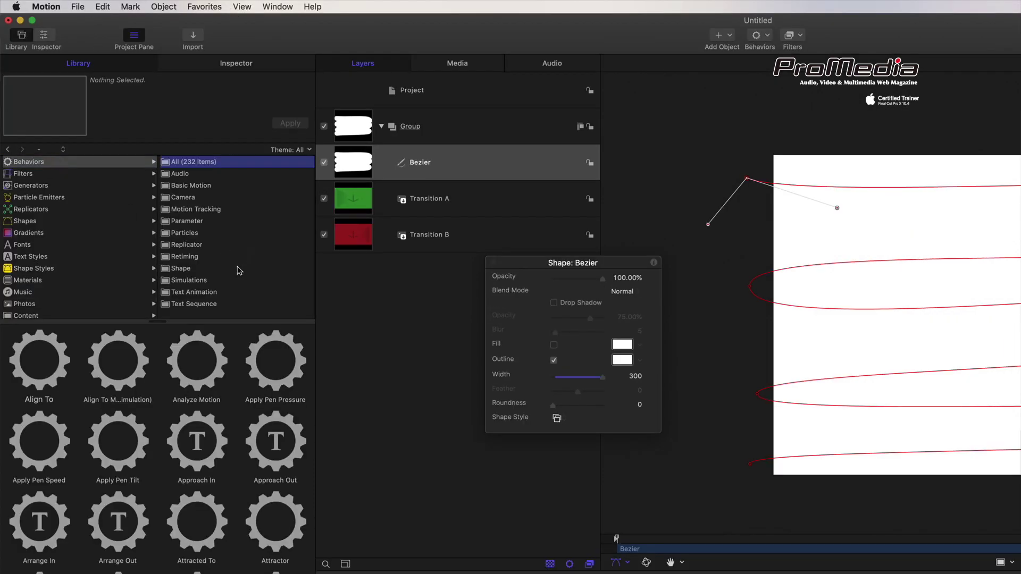
pyautogui.click(223, 278)
pyautogui.click(221, 269)
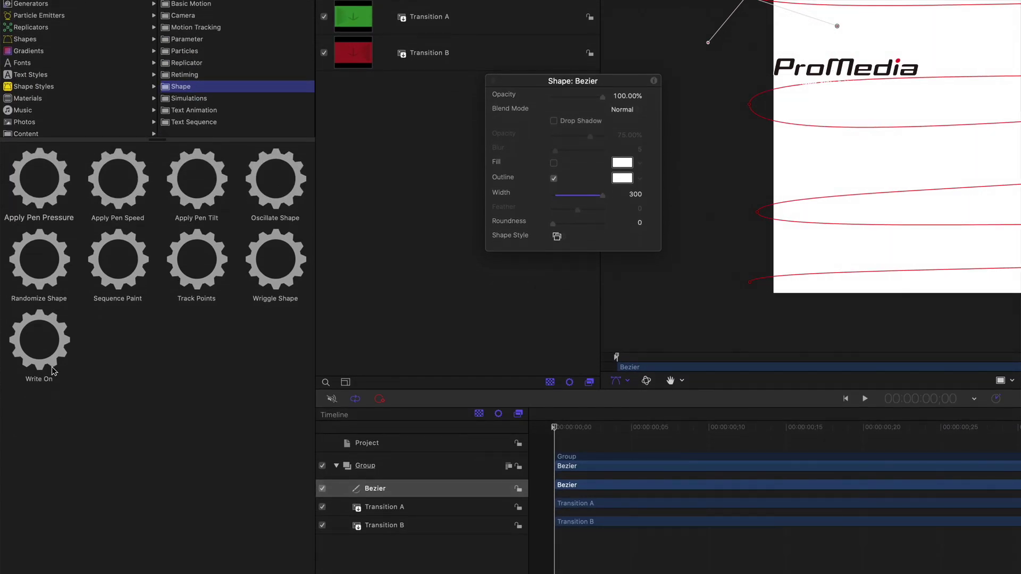
pyautogui.click(45, 539)
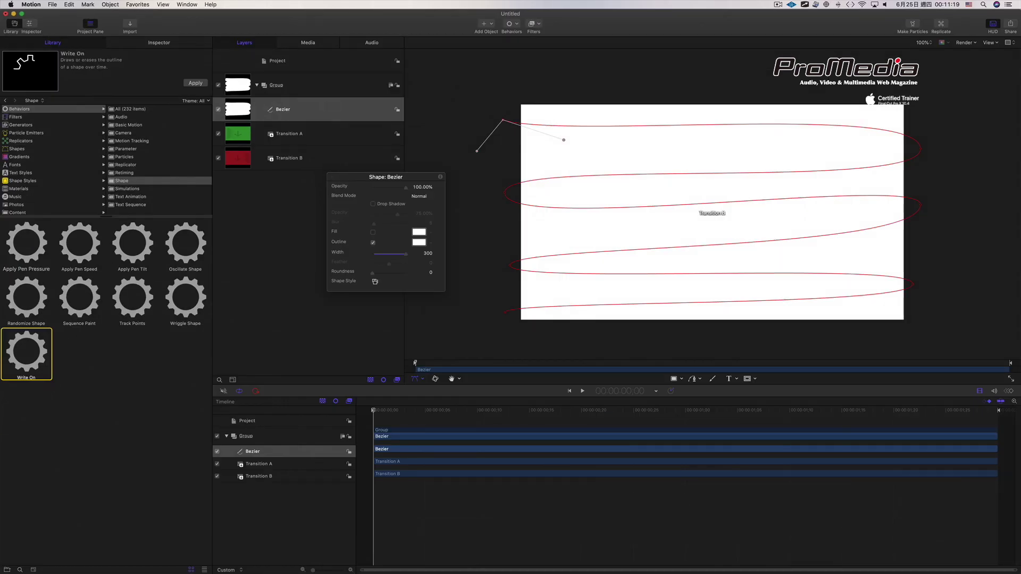
pyautogui.moveTo(27, 351); pyautogui.dragTo(316, 110)
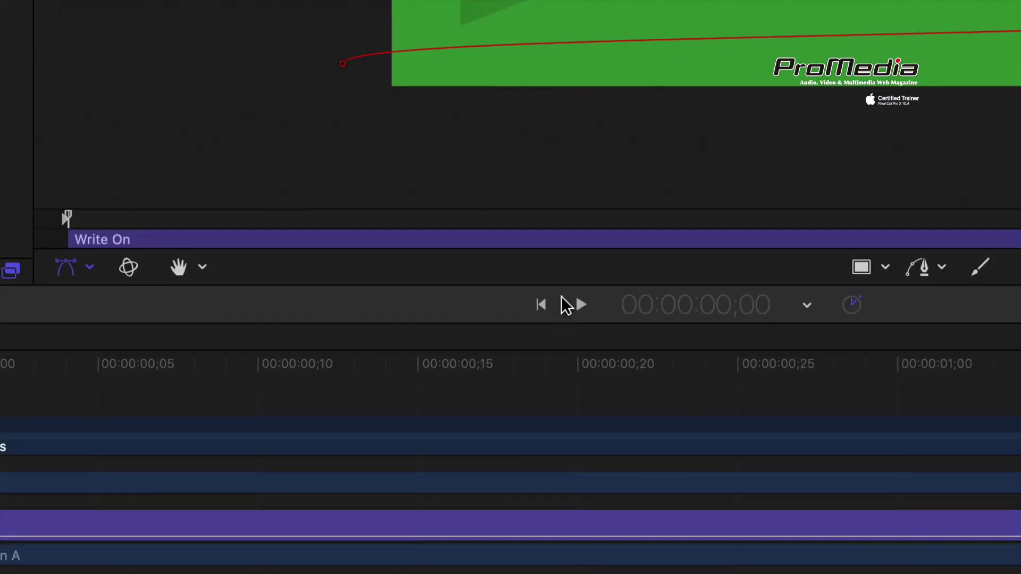
# Play the Write On animation of the Bezier stroke and return to the first frame.
pyautogui.click(580, 304)
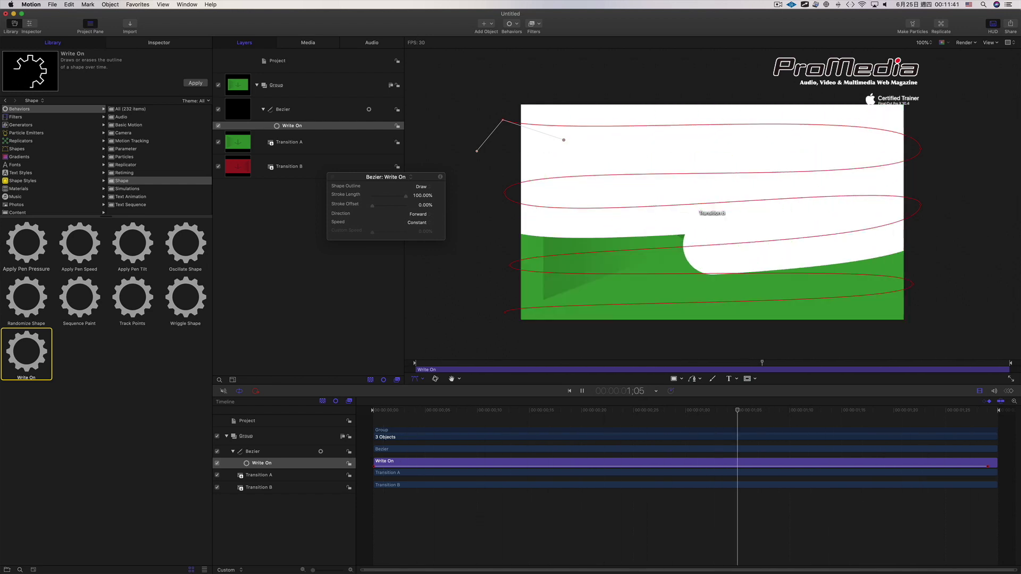
pyautogui.press('space')
pyautogui.press('Home')
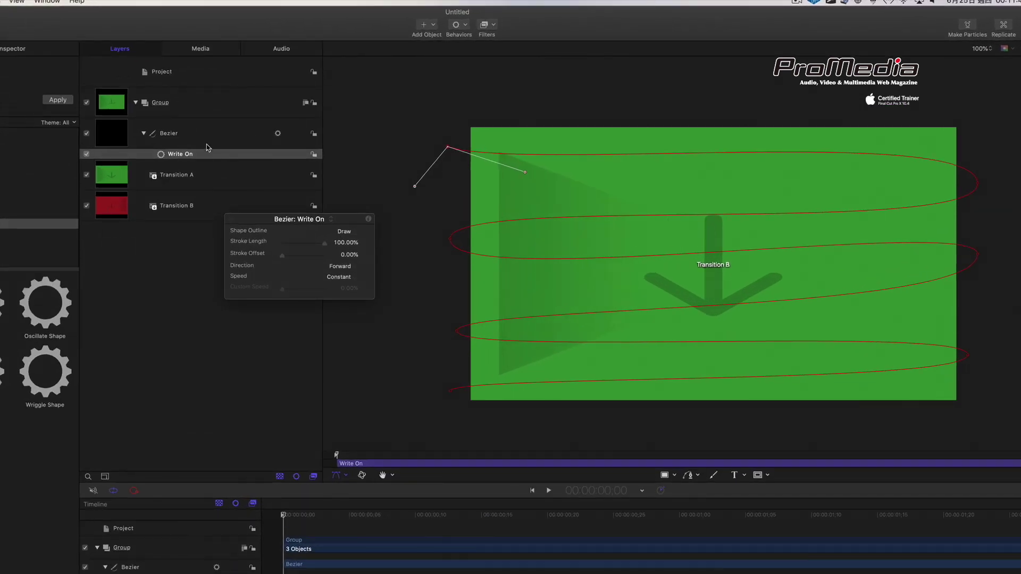
# Select the Transition A and Transition B layers in turn and close the HUD.
pyautogui.click(209, 183)
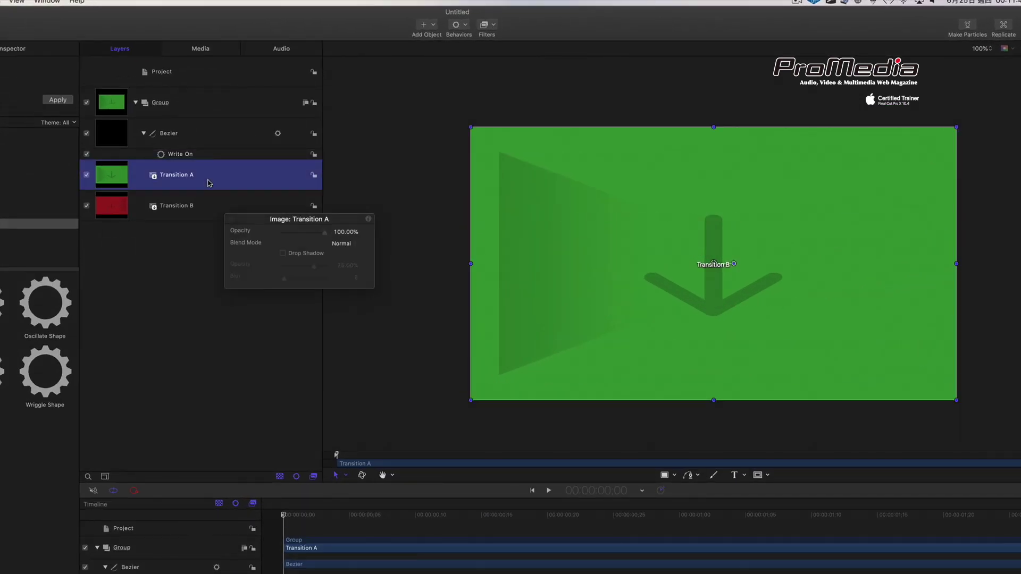
pyautogui.click(194, 208)
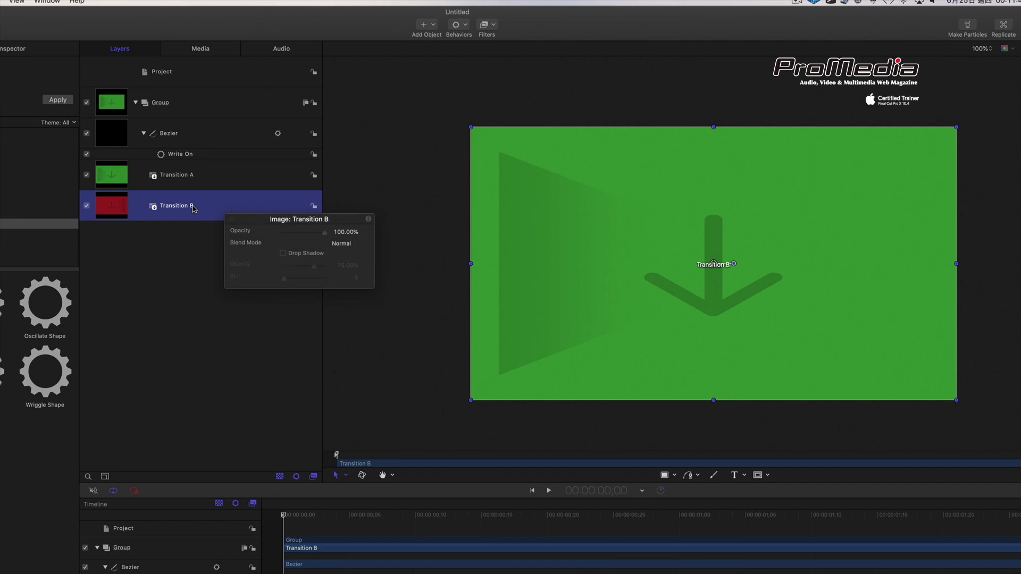
pyautogui.click(211, 173)
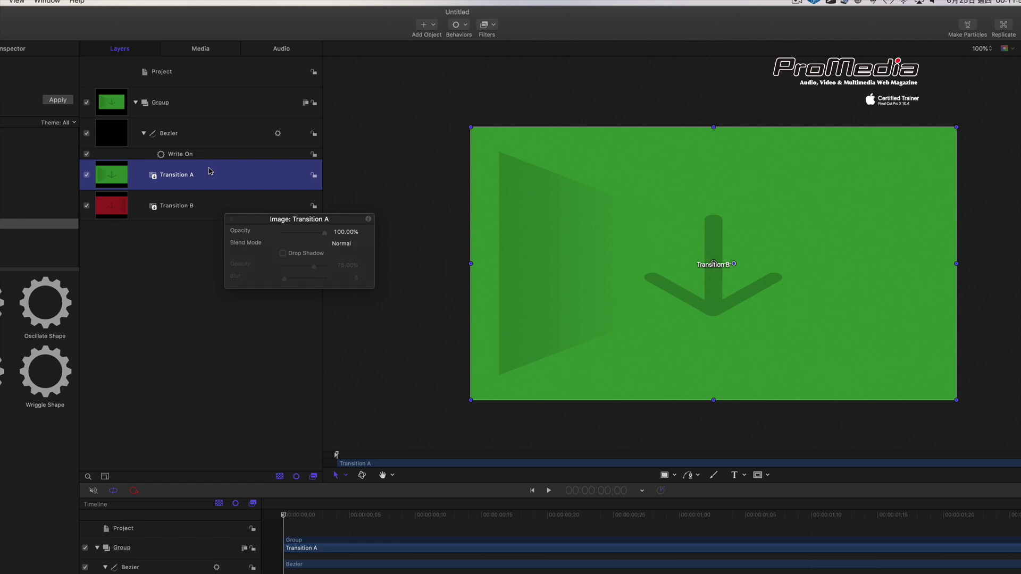
pyautogui.click(232, 219)
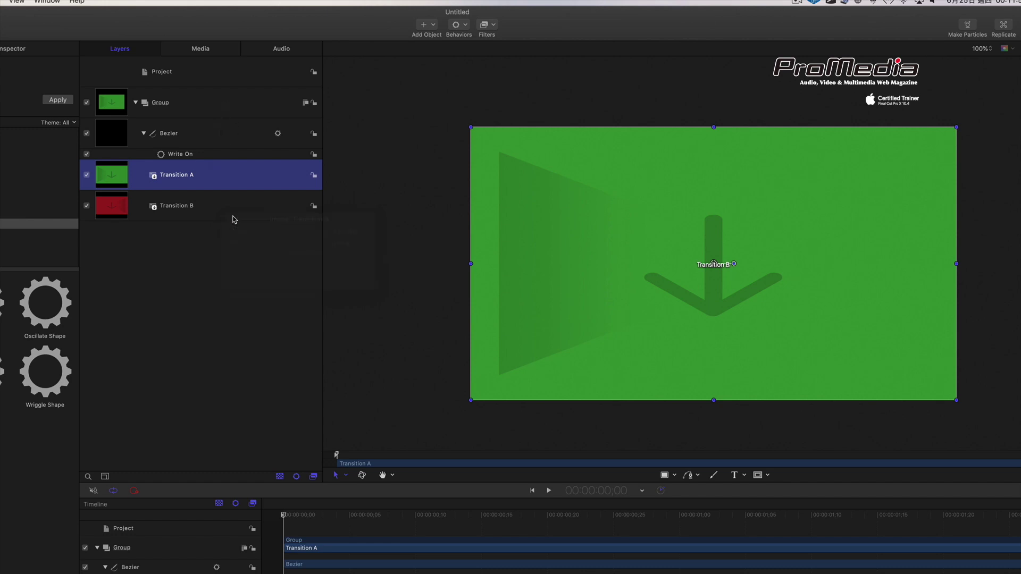
pyautogui.click(203, 206)
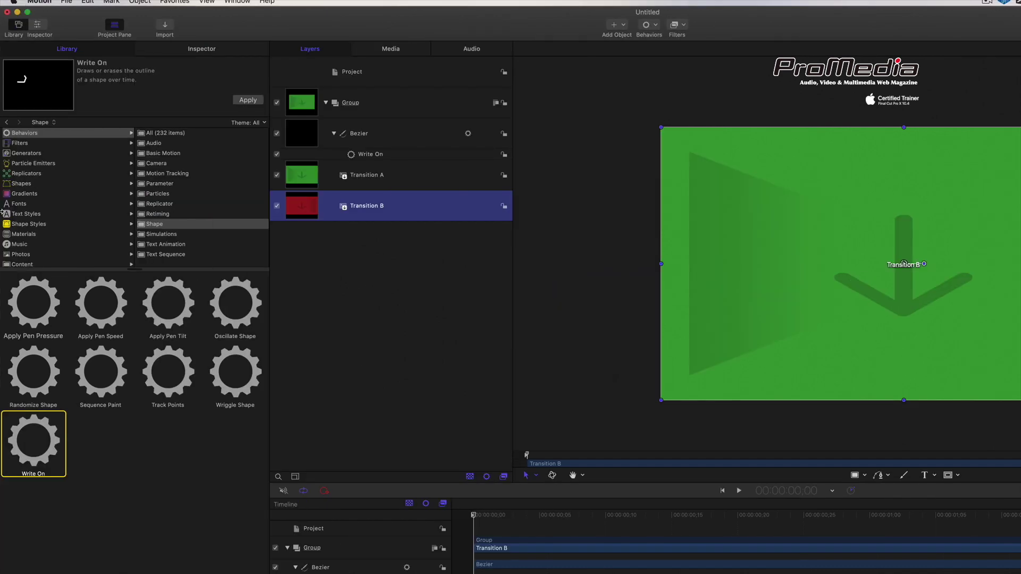
# Add an image mask to Transition A and set the Bezier shape as its mask source.
pyautogui.click(233, 176)
pyautogui.rightClick(424, 178)
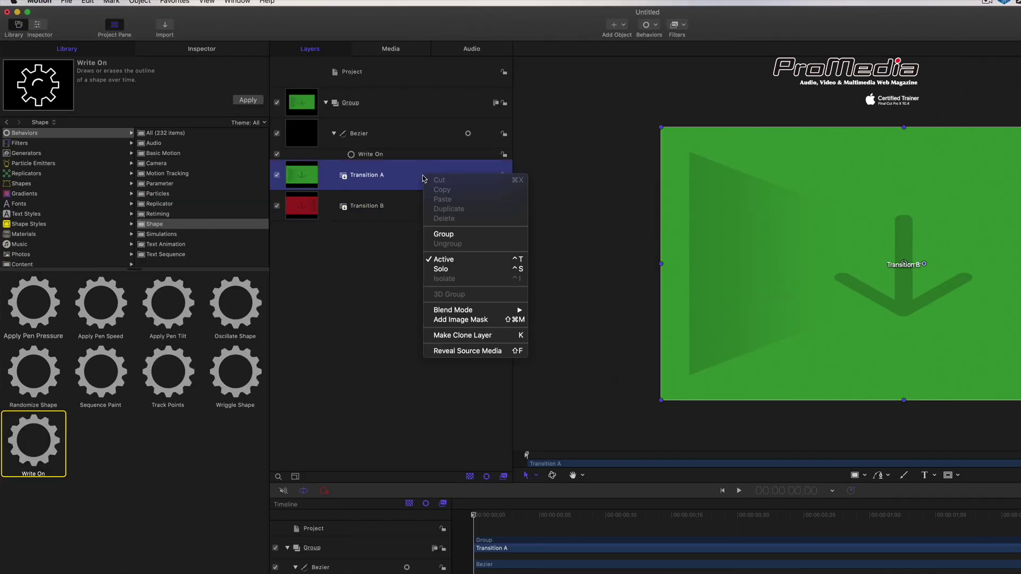
pyautogui.click(509, 320)
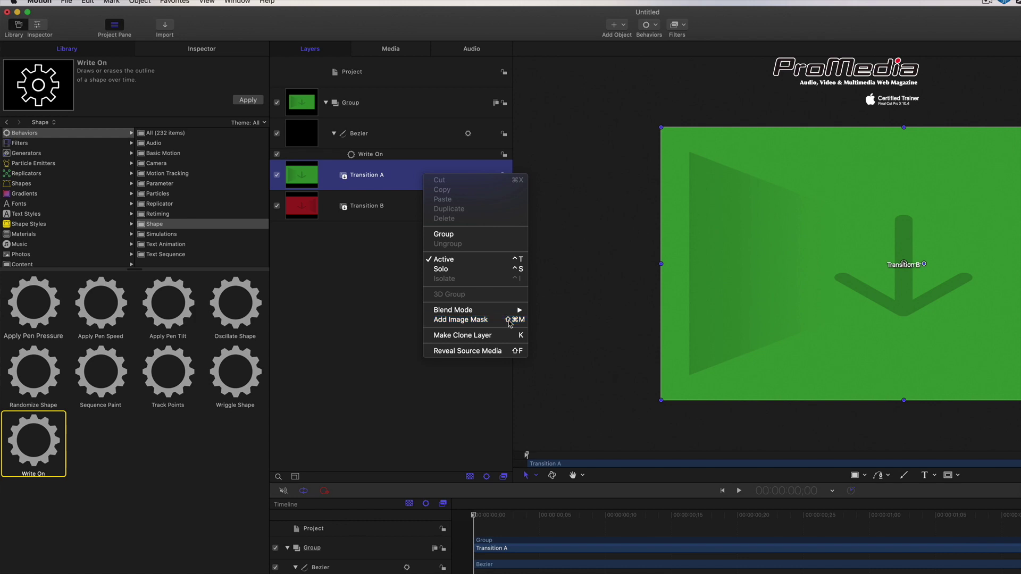
pyautogui.click(215, 49)
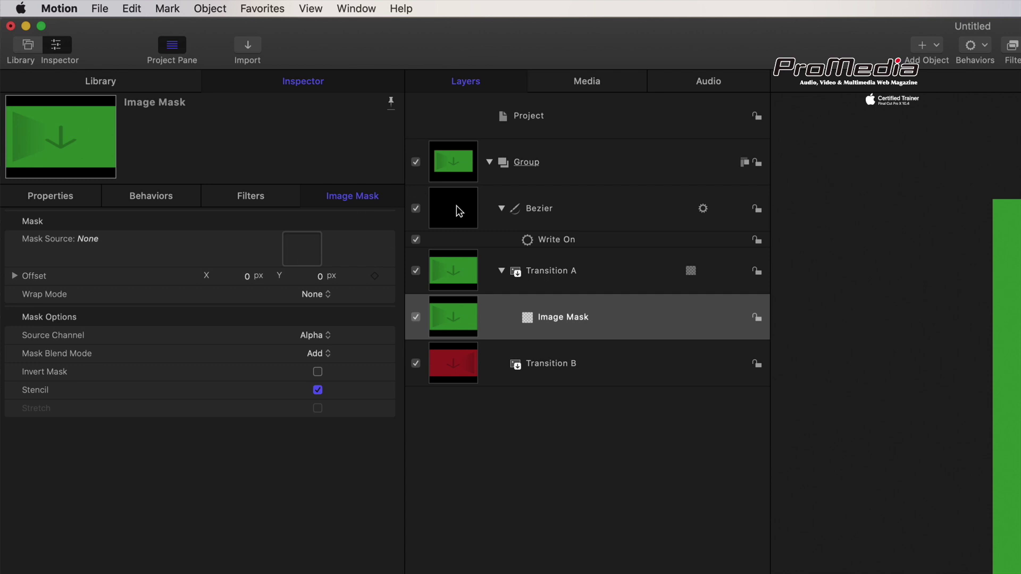
pyautogui.moveTo(458, 210); pyautogui.dragTo(301, 254)
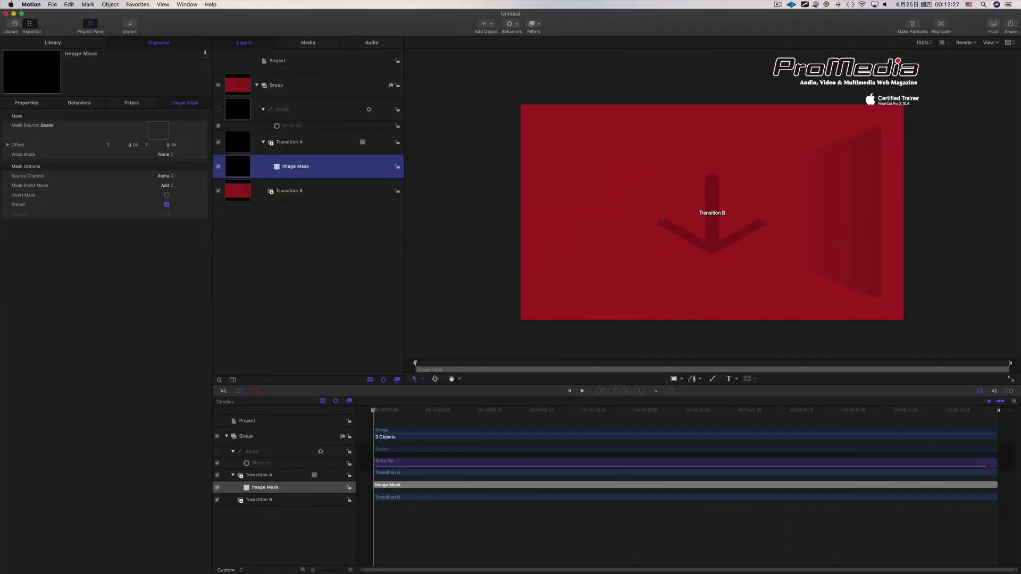
# Play the masked transition and stop partway through to check the stroke's reveal.
pyautogui.press('space')
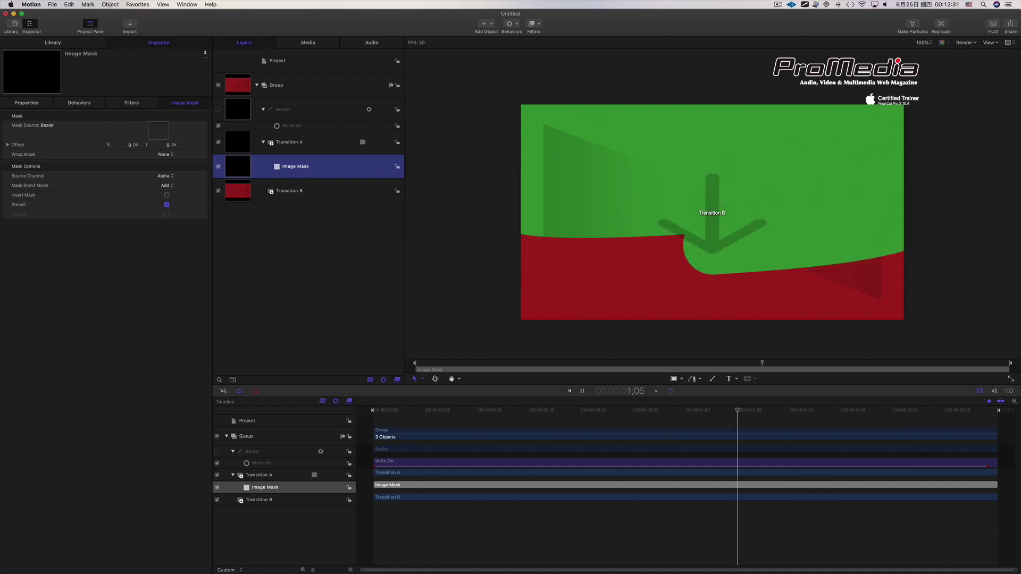
pyautogui.press('space')
pyautogui.moveTo(478, 410); pyautogui.dragTo(737, 410)
# Step frame by frame back and forth through the transition to examine which clip the stroke reveals, ending near the start.
pyautogui.press('Left')
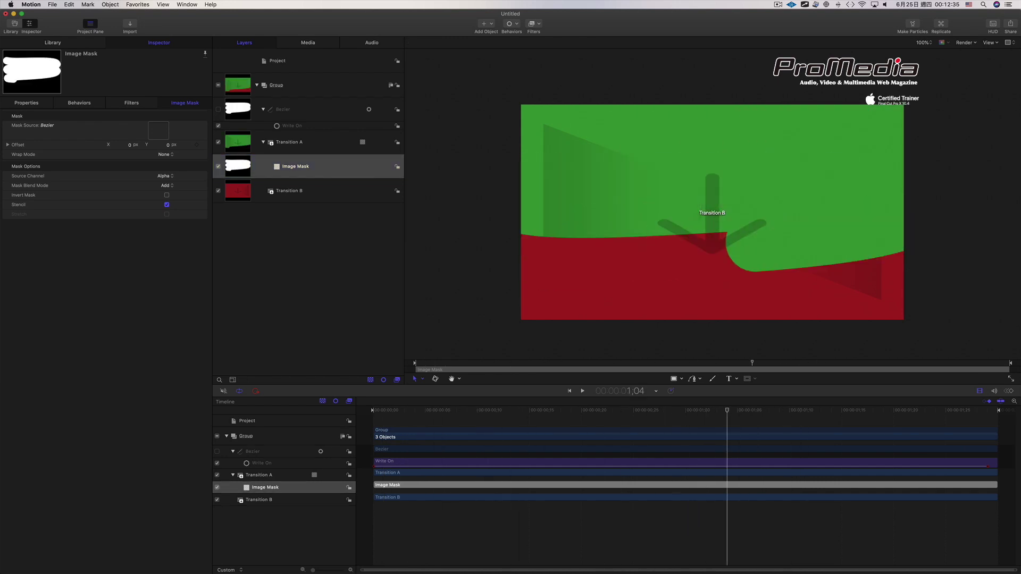
pyautogui.press('Left')
pyautogui.press('Left')
pyautogui.press('Left')
pyautogui.press('Left')
pyautogui.press('Left')
pyautogui.press('Left')
pyautogui.press('Left')
pyautogui.press('Left')
pyautogui.press('Left')
pyautogui.press('Left')
pyautogui.press('Left')
pyautogui.press('Left')
pyautogui.press('Left')
pyautogui.press('Left')
pyautogui.press('Left')
pyautogui.press('Left')
pyautogui.press('Right')
pyautogui.press('Right')
pyautogui.press('Right')
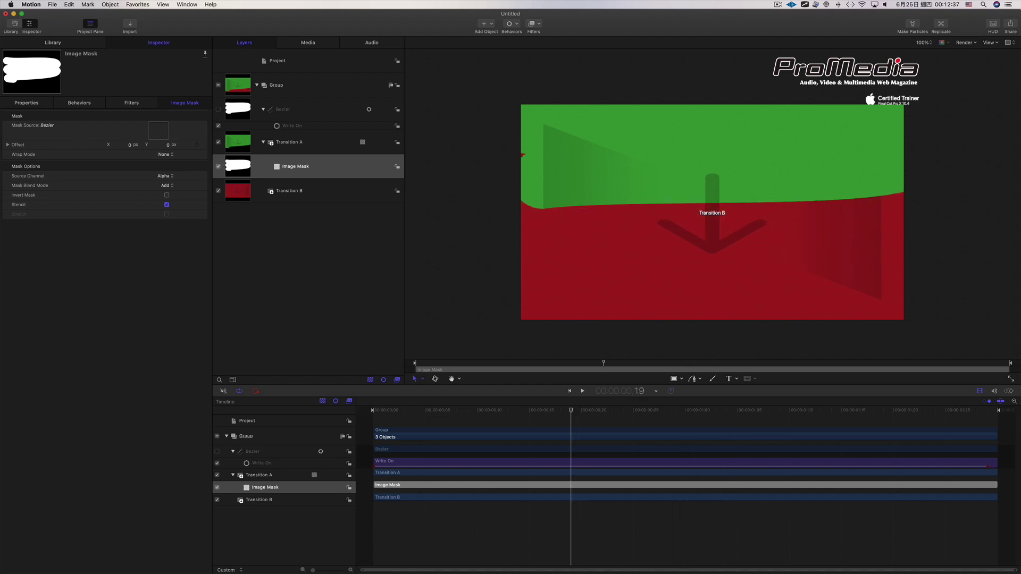
pyautogui.press('Right')
pyautogui.press('Right')
pyautogui.press('Right')
pyautogui.press('Right')
pyautogui.press('Right')
pyautogui.press('Right')
pyautogui.press('Left')
pyautogui.press('Left')
pyautogui.press('Left')
pyautogui.press('Right')
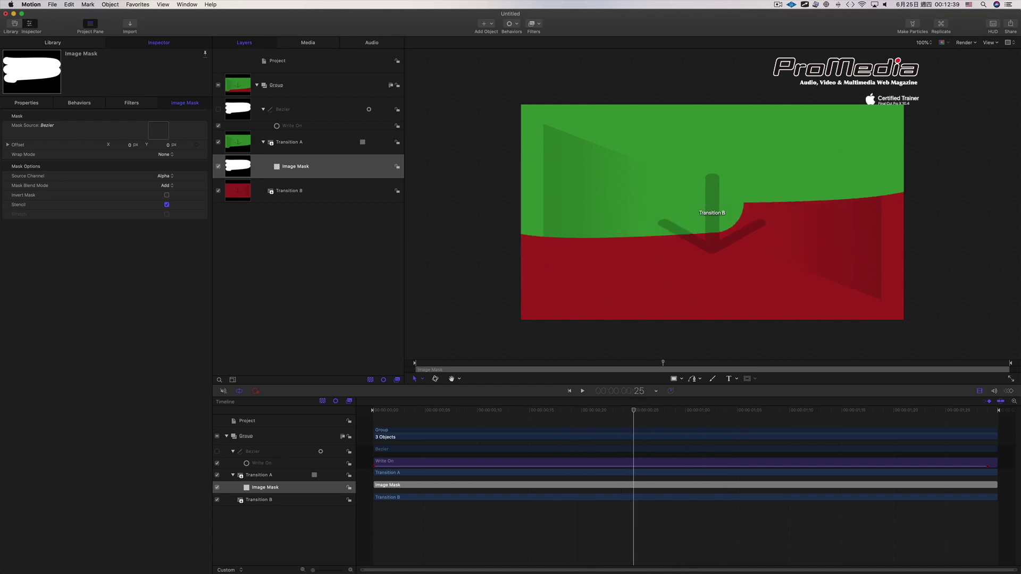
pyautogui.press('Left')
pyautogui.press('Left')
pyautogui.press('Left')
pyautogui.press('Left')
pyautogui.press('Left')
pyautogui.press('Left')
pyautogui.press('Home')
pyautogui.press('Right')
pyautogui.press('Right')
pyautogui.press('Right')
pyautogui.press('Right')
pyautogui.press('Right')
pyautogui.press('Right')
pyautogui.press('Right')
pyautogui.press('Right')
pyautogui.press('Right')
pyautogui.press('Right')
pyautogui.press('Right')
pyautogui.press('Right')
pyautogui.press('Right')
pyautogui.press('Right')
pyautogui.press('Right')
pyautogui.press('Right')
pyautogui.press('Right')
pyautogui.press('Right')
pyautogui.press('Right')
pyautogui.press('Right')
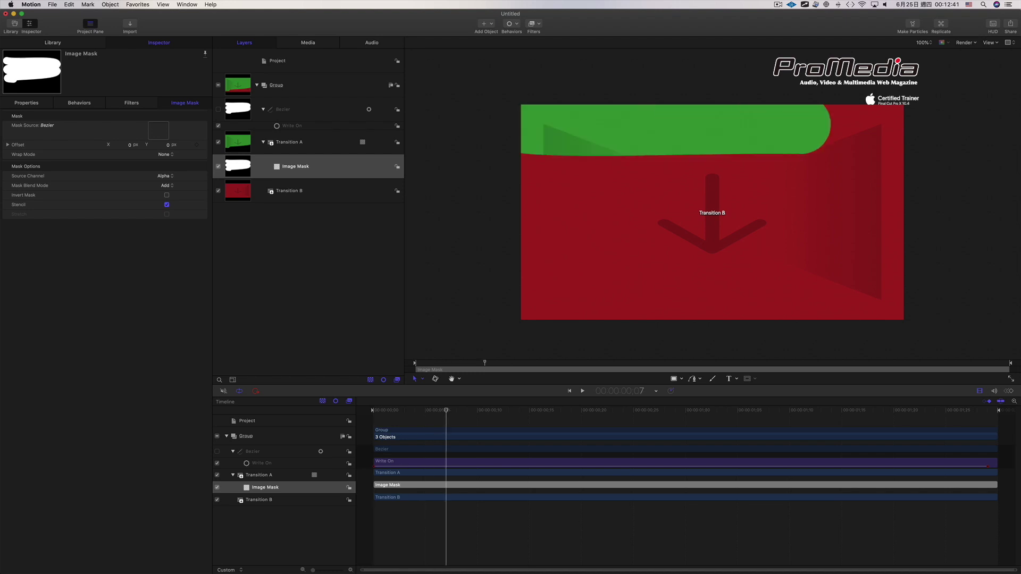
pyautogui.press('Right')
pyautogui.press('Right')
pyautogui.press('Right')
pyautogui.press('Right')
pyautogui.press('Right')
pyautogui.press('Right')
pyautogui.press('Right')
pyautogui.press('Right')
pyautogui.press('Right')
pyautogui.press('Right')
pyautogui.press('Right')
pyautogui.press('Right')
pyautogui.press('Right')
pyautogui.press('Right')
pyautogui.press('Right')
pyautogui.press('Right')
pyautogui.press('Right')
pyautogui.press('Left')
pyautogui.press('Left')
pyautogui.press('Left')
pyautogui.press('Left')
pyautogui.press('Left')
pyautogui.press('Left')
pyautogui.press('Left')
pyautogui.press('Left')
pyautogui.press('Left')
pyautogui.press('Left')
pyautogui.press('Left')
pyautogui.press('Left')
pyautogui.press('Left')
pyautogui.press('Left')
pyautogui.press('Left')
pyautogui.press('Left')
pyautogui.press('Left')
pyautogui.press('Left')
pyautogui.press('Left')
pyautogui.press('Left')
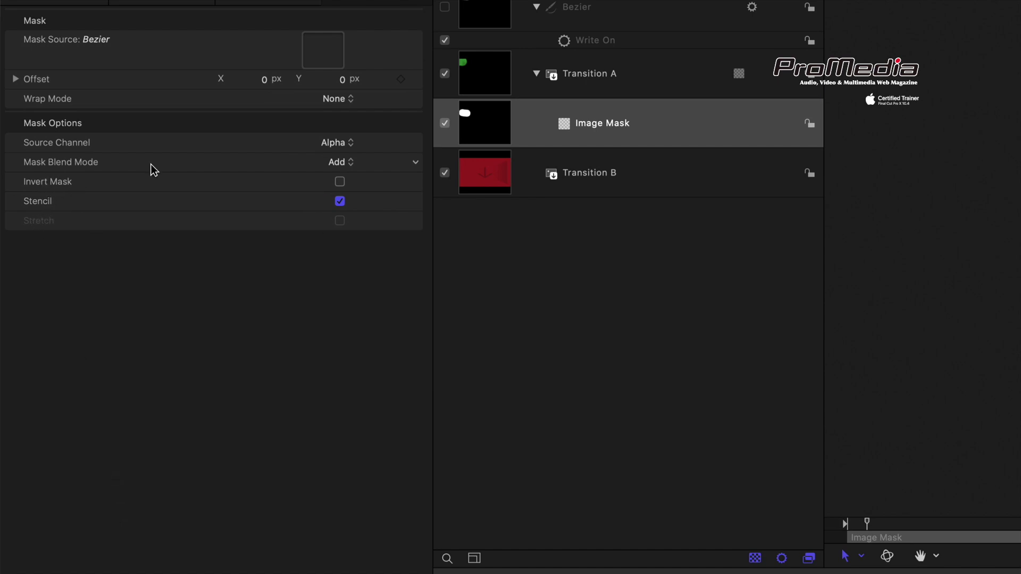
# Invert Transition A's image mask so the stroke reveals Transition B.
pyautogui.click(340, 181)
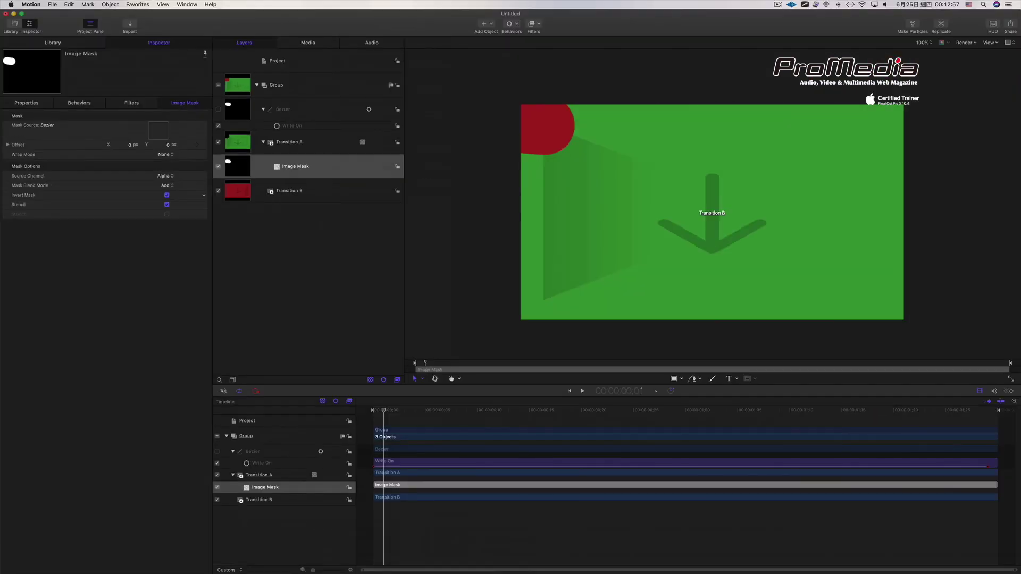
# Enable Override FCP Duration in the project's properties and play the transition from the start.
pyautogui.press('space')
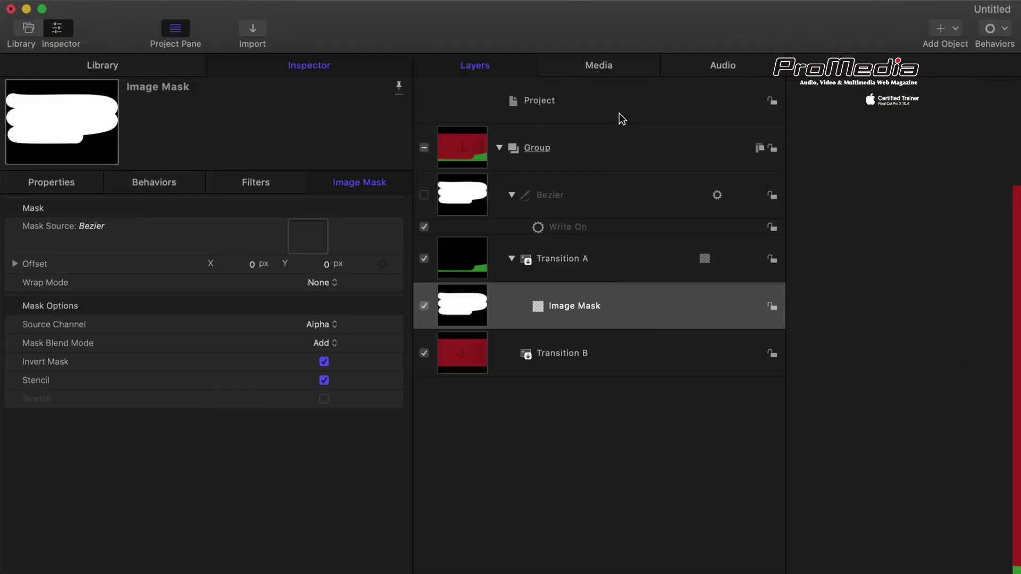
pyautogui.click(621, 118)
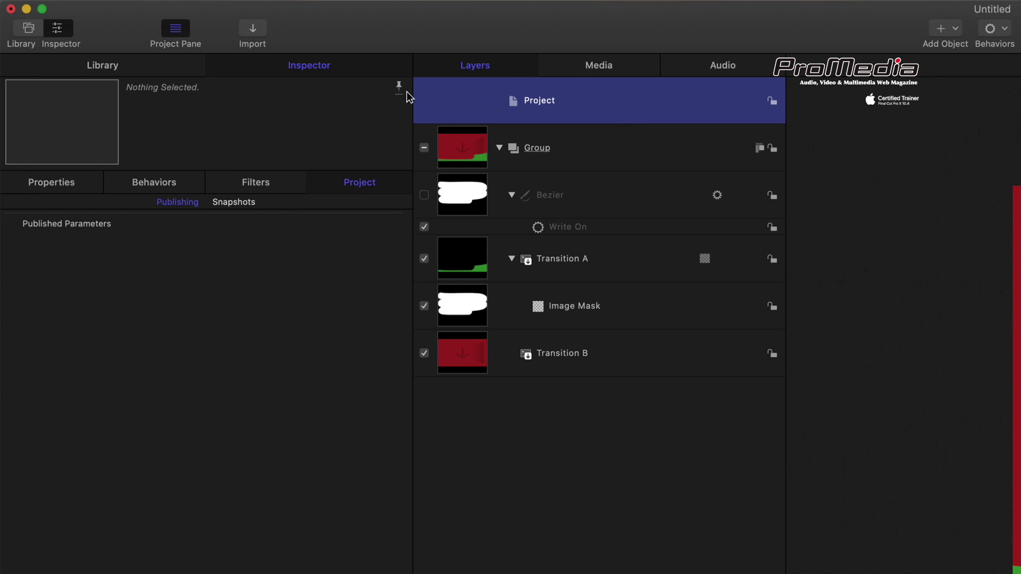
pyautogui.click(33, 186)
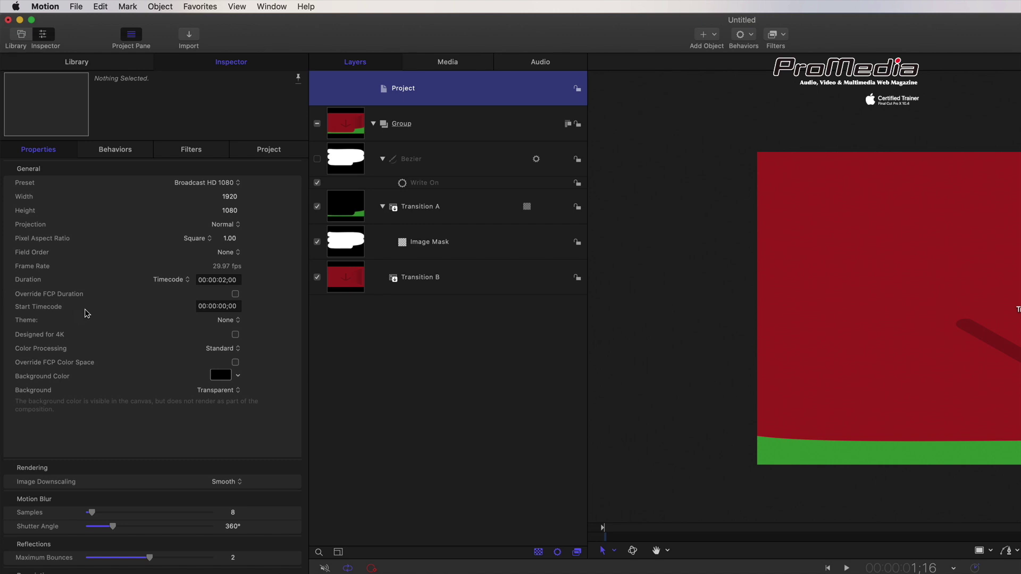
pyautogui.click(235, 294)
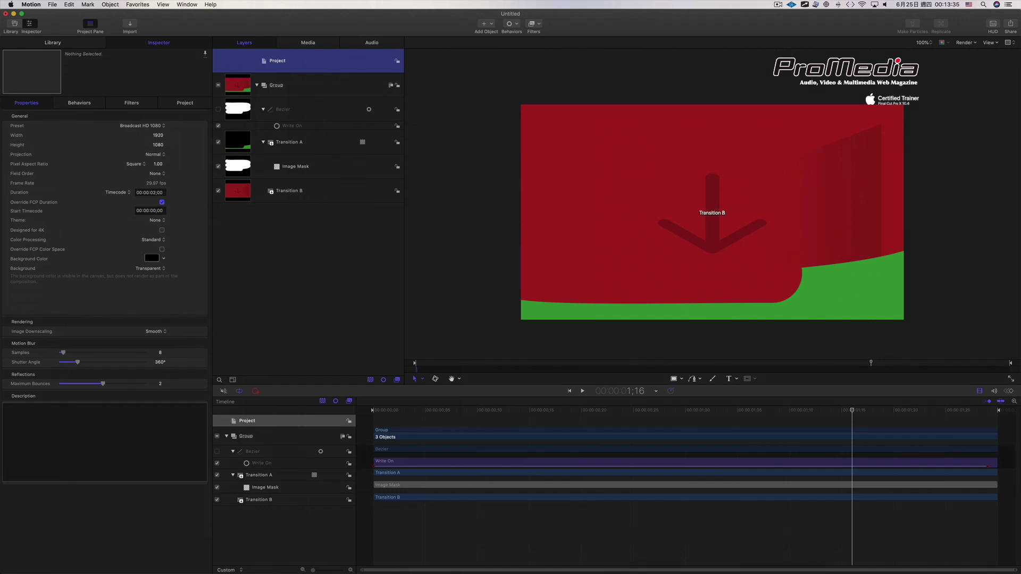
pyautogui.press('Home')
pyautogui.press('space')
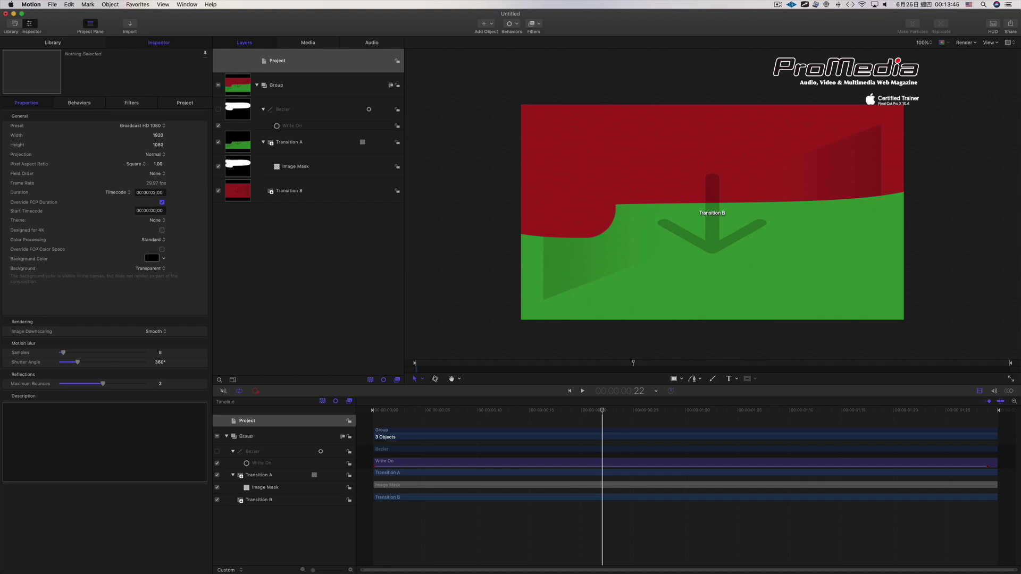
# Apply the Grease Marker Heavy shape style from the Traditional category to the Bezier stroke.
pyautogui.click(283, 110)
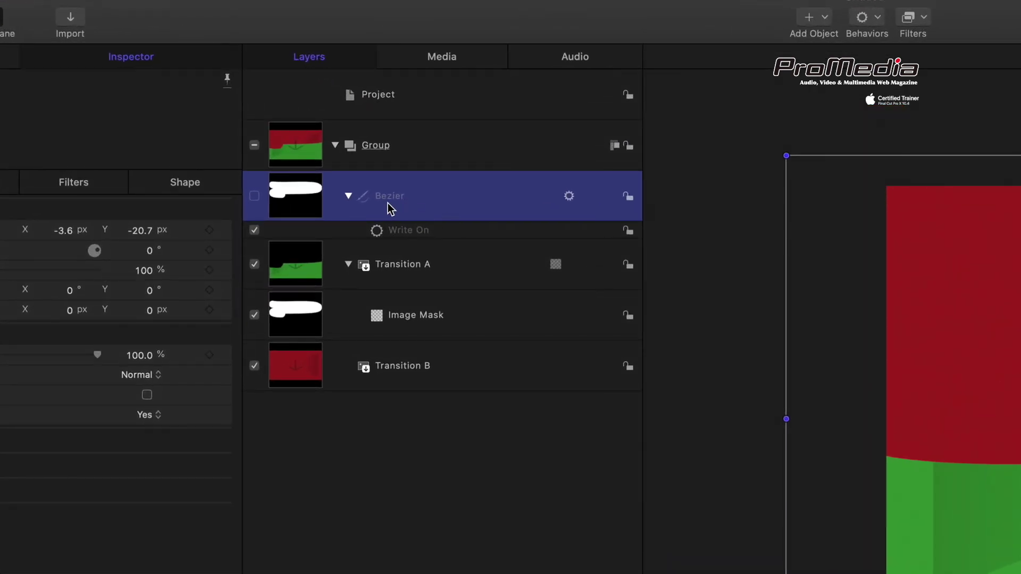
pyautogui.click(186, 186)
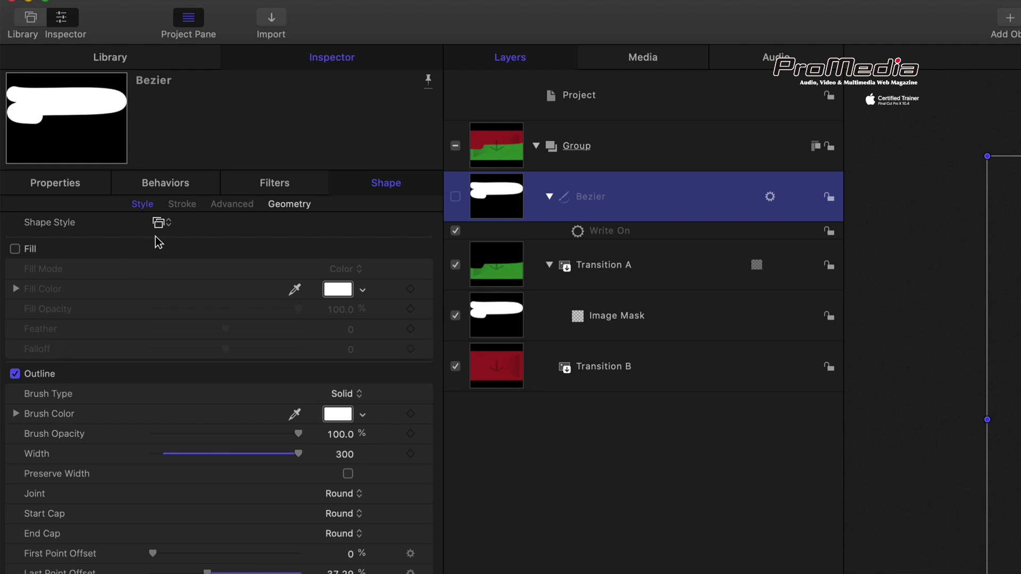
pyautogui.click(159, 224)
pyautogui.moveTo(165, 248)
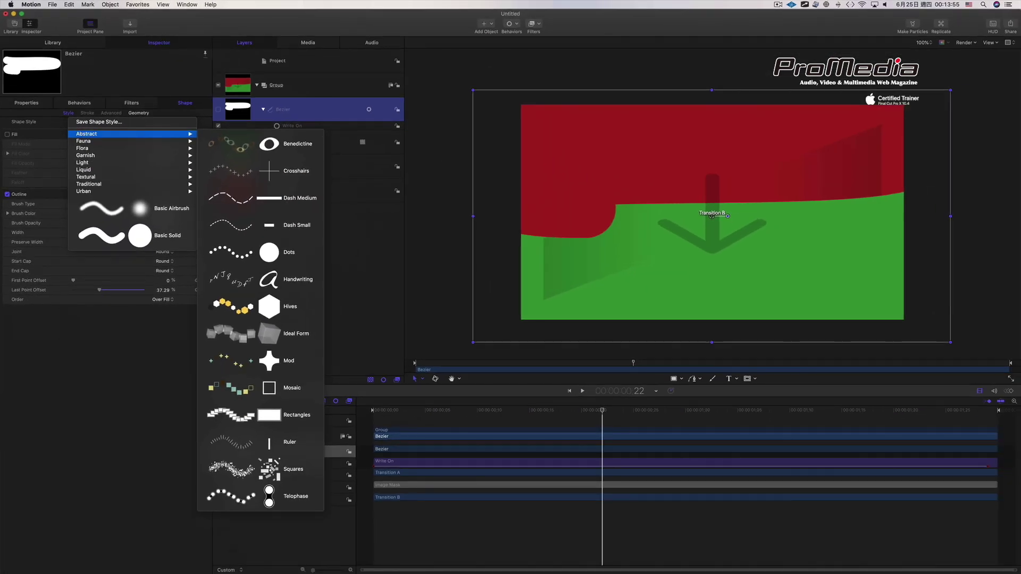
pyautogui.moveTo(96, 174)
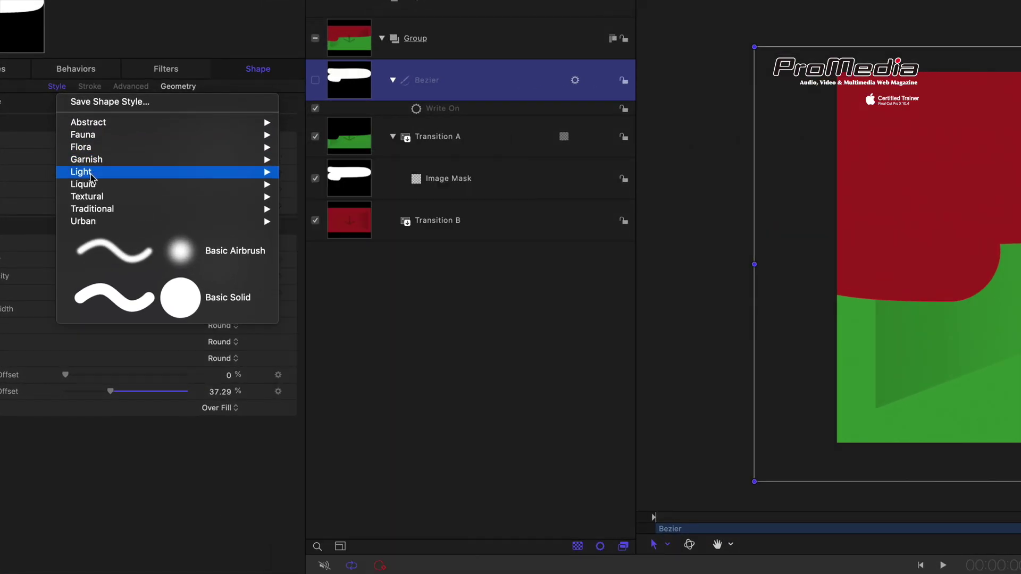
pyautogui.moveTo(92, 183)
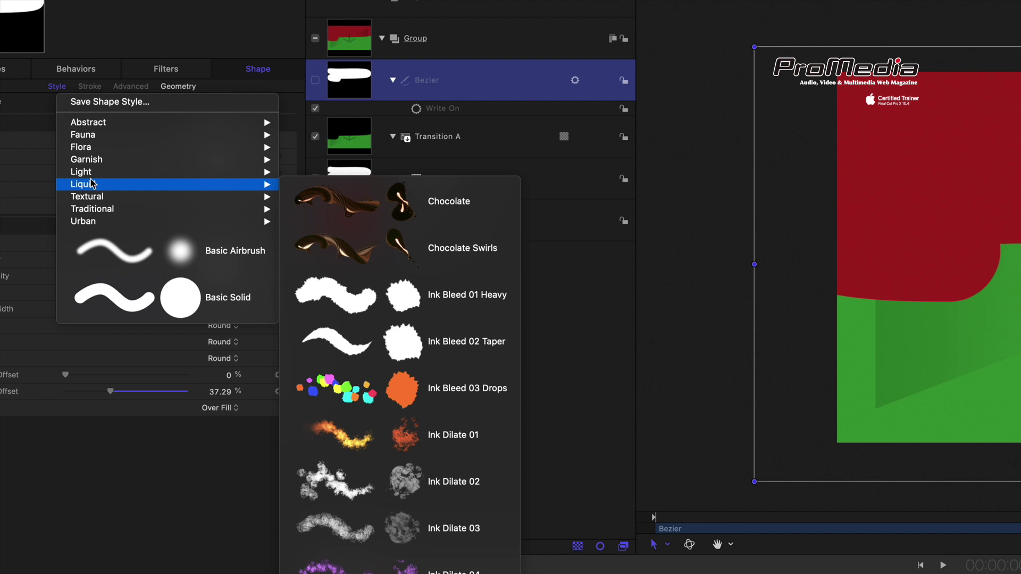
pyautogui.moveTo(105, 201)
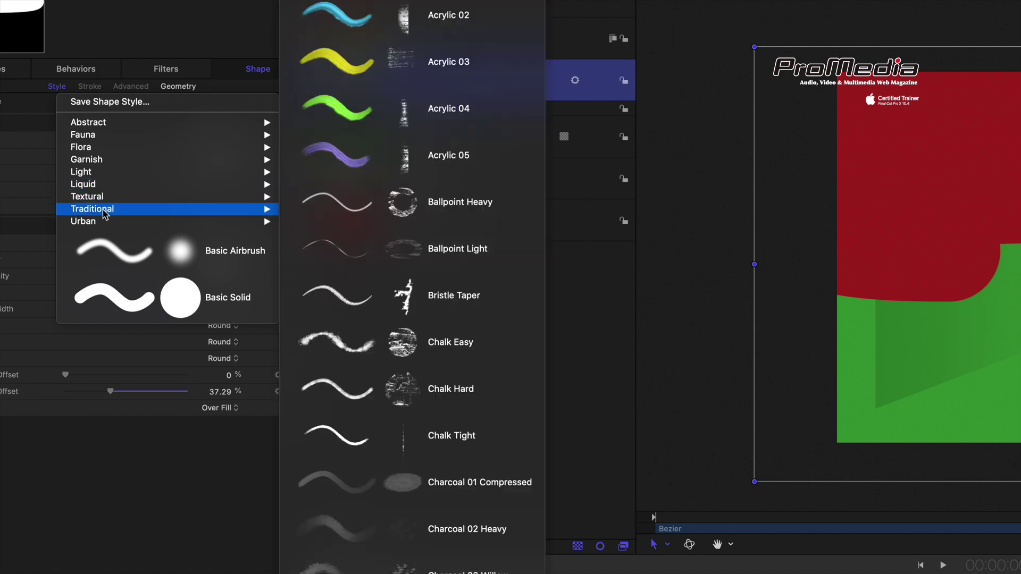
pyautogui.scroll(-2, 505, 271)
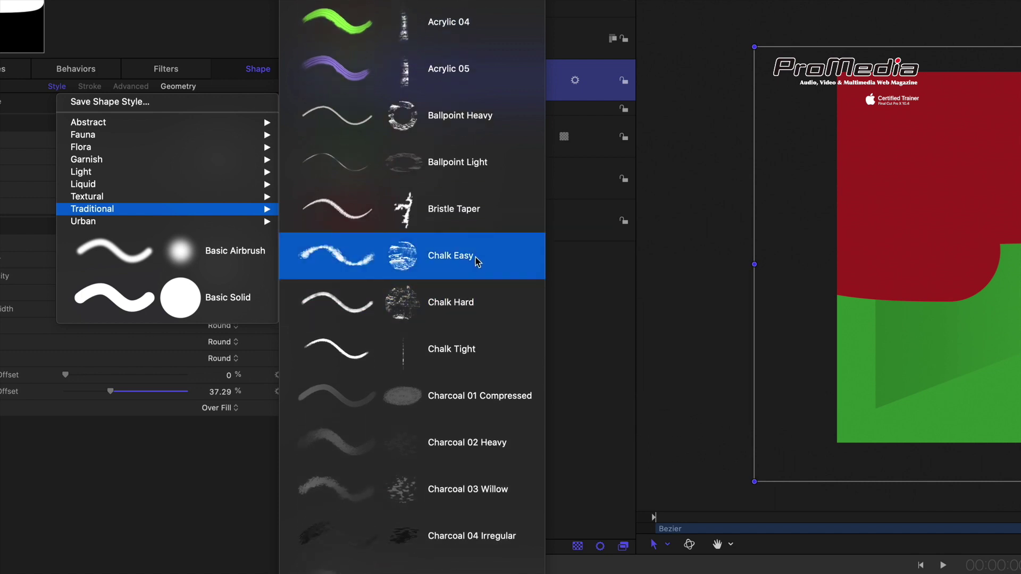
pyautogui.scroll(-8, 477, 255)
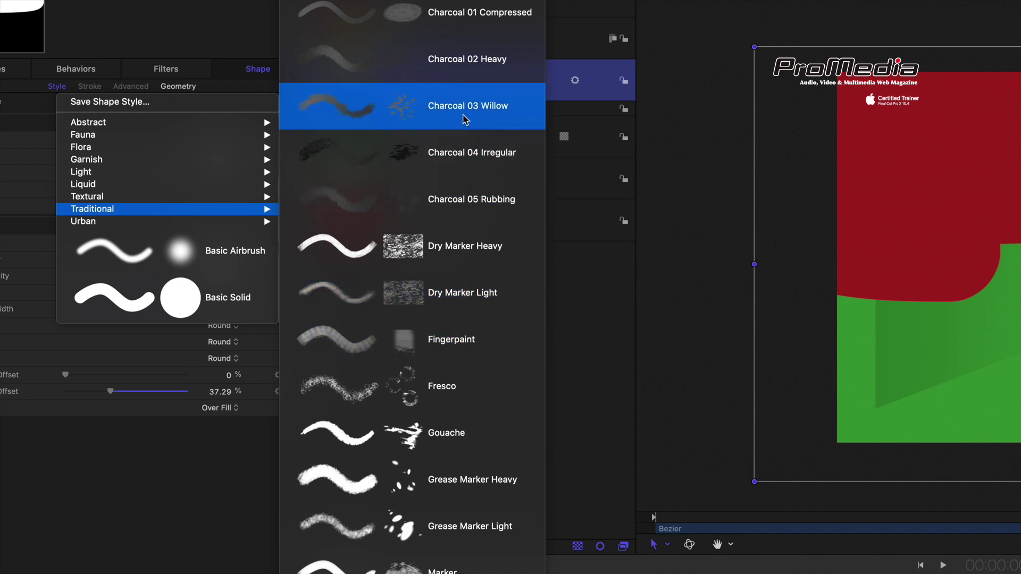
pyautogui.scroll(-6, 466, 120)
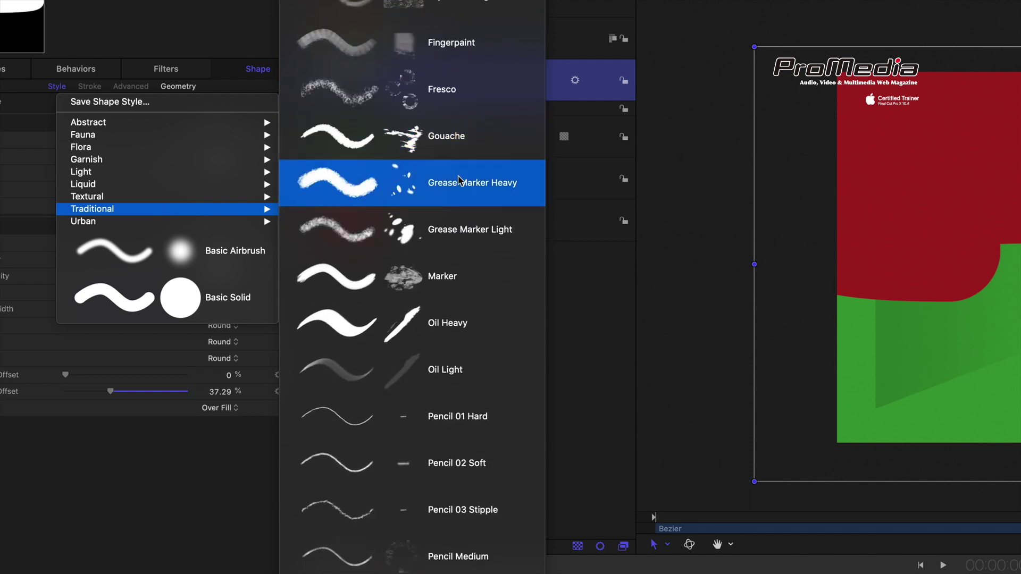
pyautogui.click(459, 181)
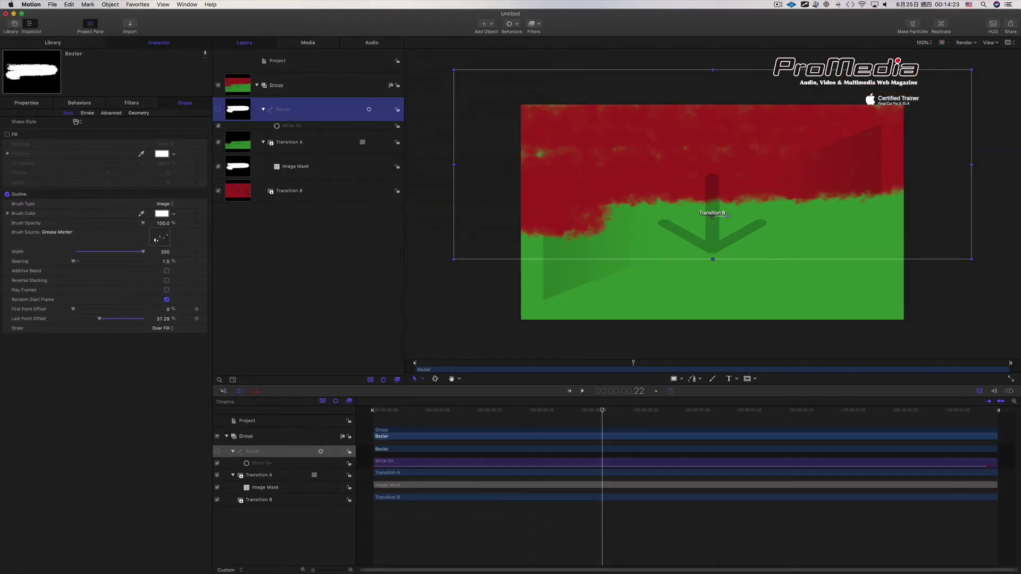
# Play the transition from the start and stop partway to check how the grease marker stroke reveals Transition B.
pyautogui.press('Home')
pyautogui.press('space')
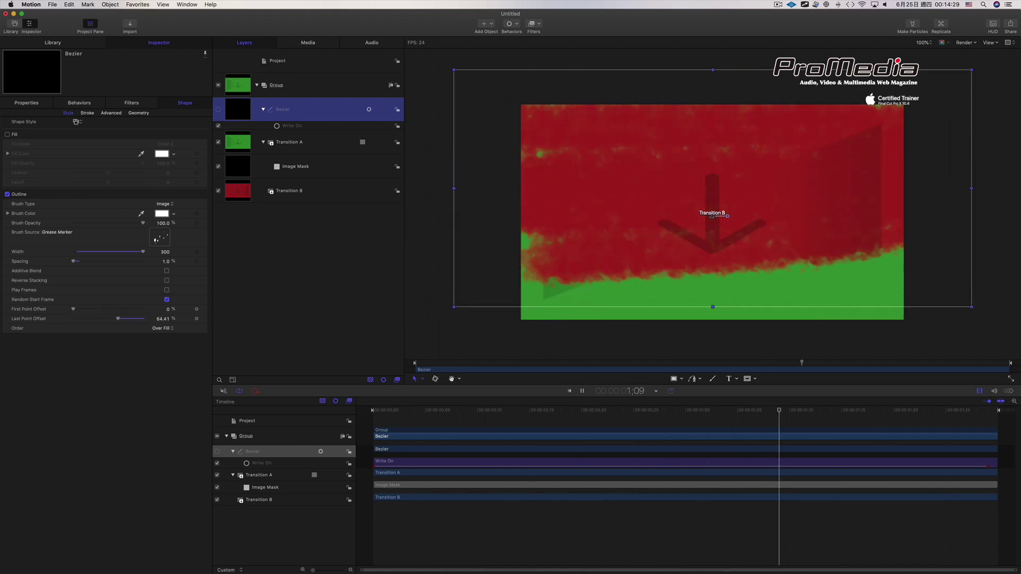
pyautogui.press('space')
pyautogui.press('space')
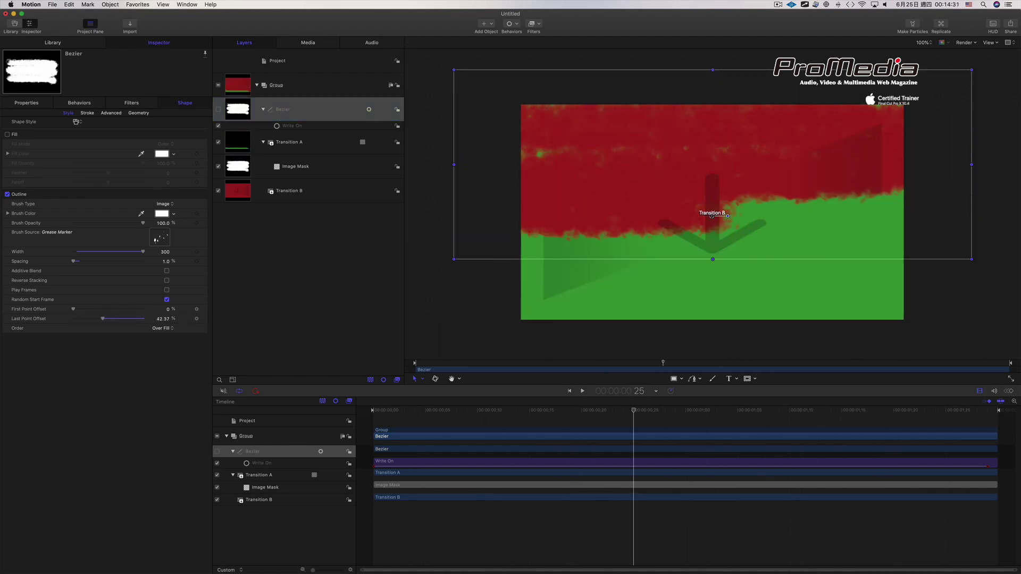
pyautogui.press('space')
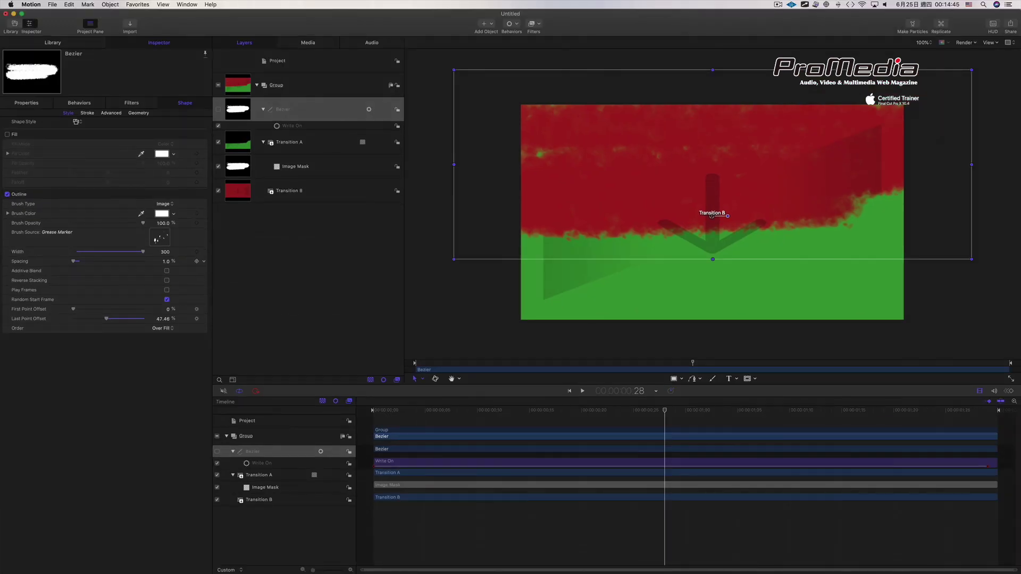
# Try a brush spacing of 10% on the Bezier outline and set it back to 1%.
pyautogui.moveTo(74, 261)
pyautogui.mouseDown()
pyautogui.moveTo(94, 261)
pyautogui.moveTo(73, 261)
pyautogui.mouseUp()
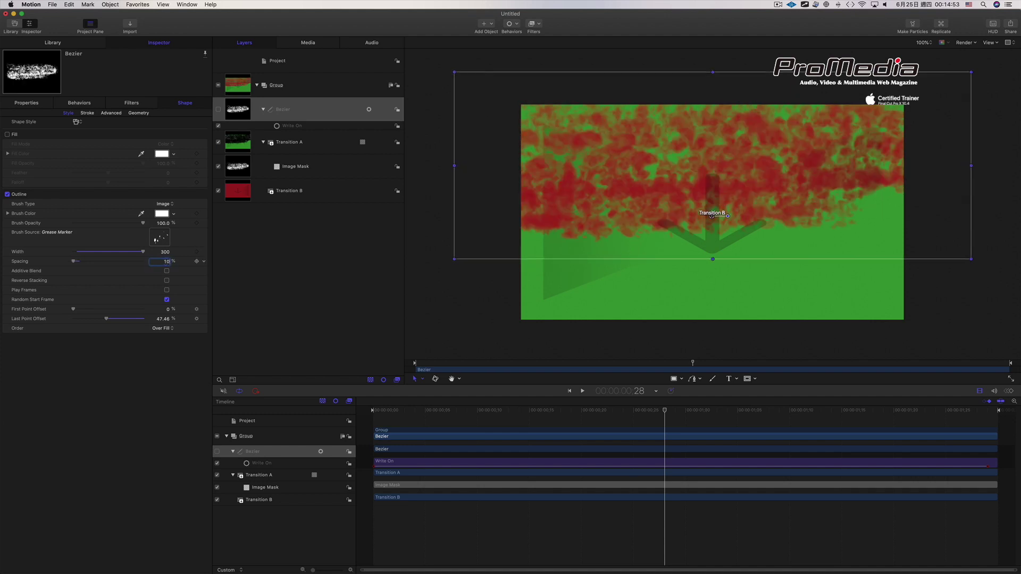
pyautogui.press('Return')
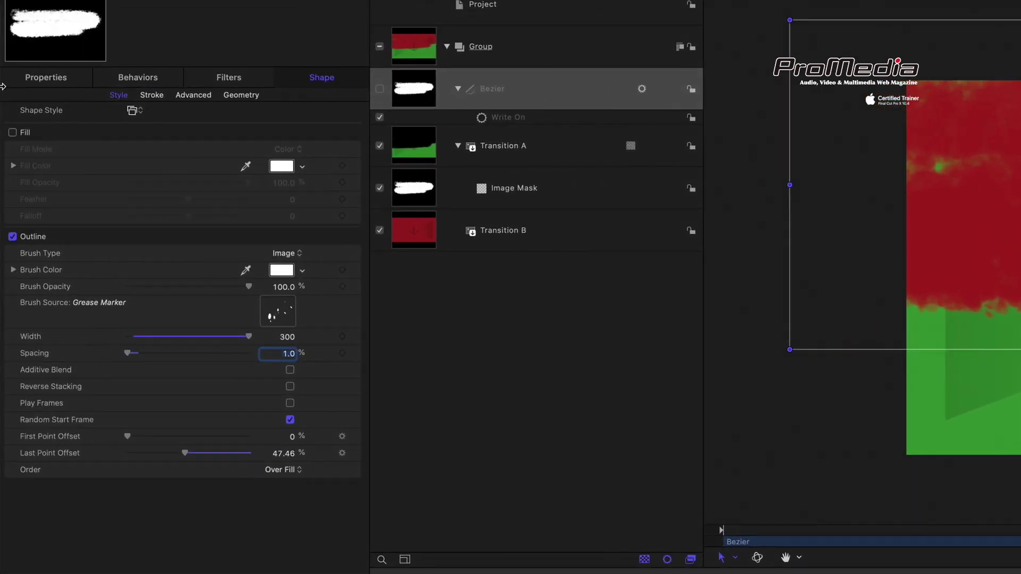
# Apply the Traditional Chalk Hard shape style to the Bezier, preview it, and set its brush spacing to 1%.
pyautogui.click(77, 122)
pyautogui.moveTo(173, 219)
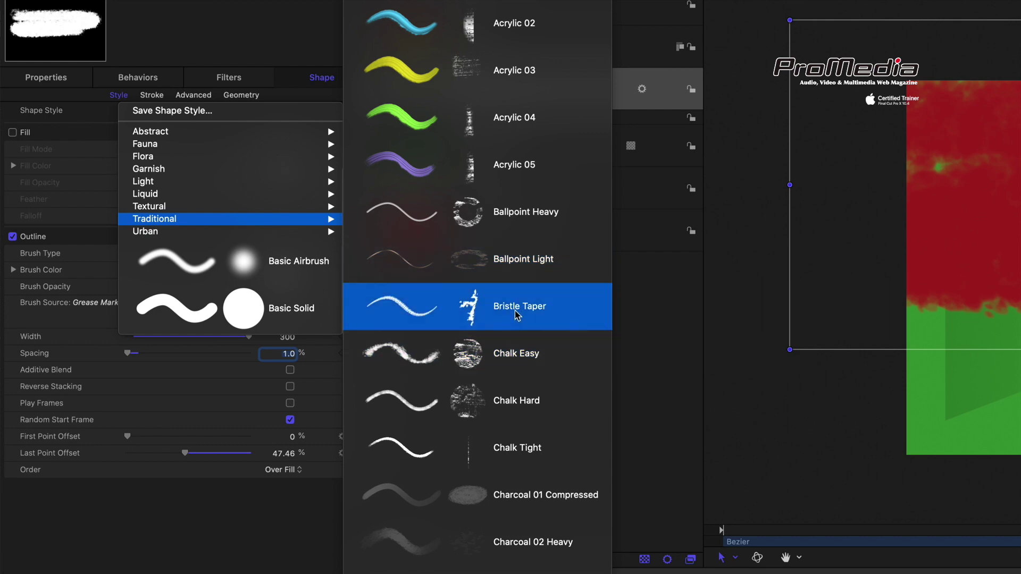
pyautogui.click(524, 399)
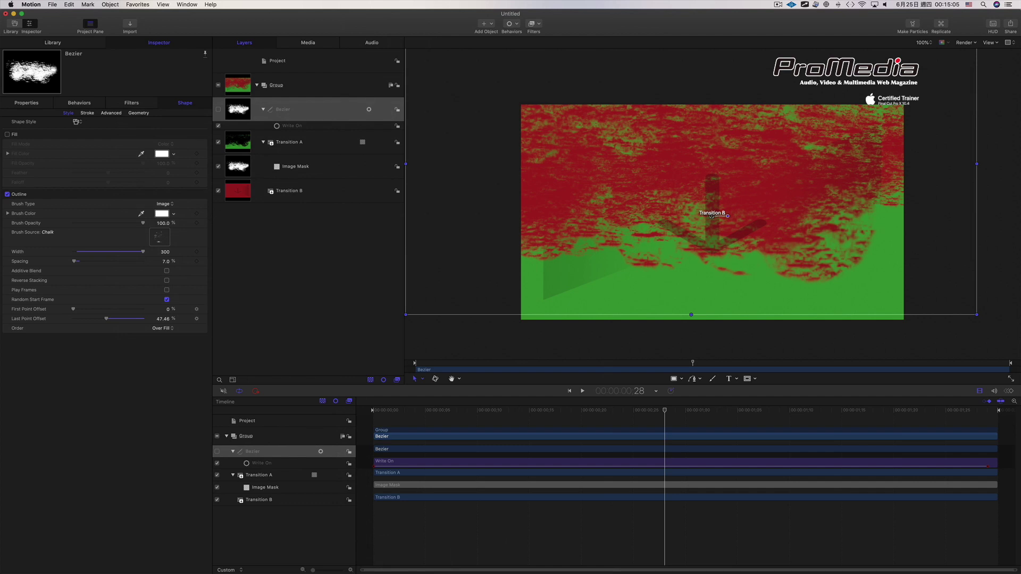
pyautogui.press('space')
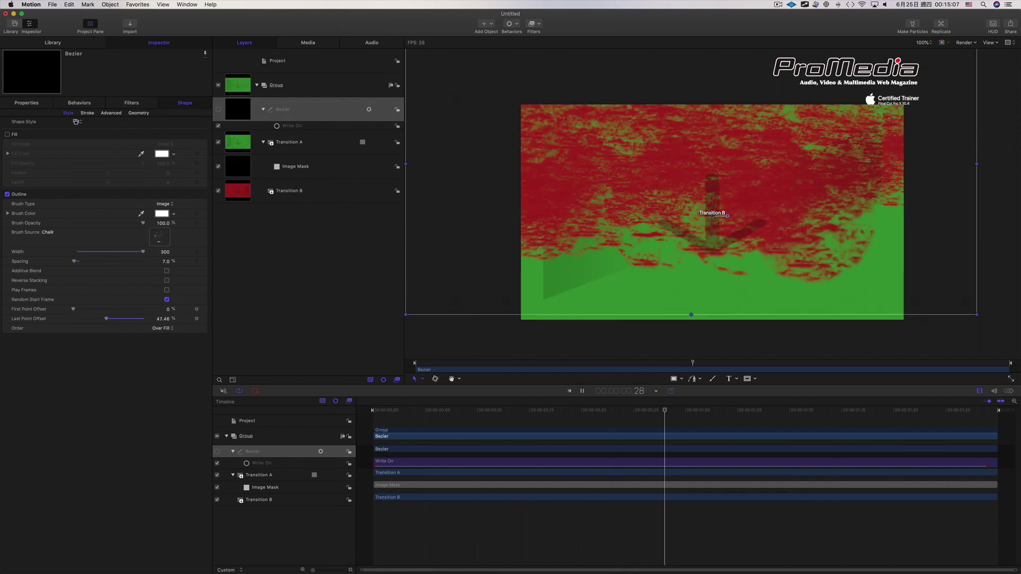
pyautogui.press('space')
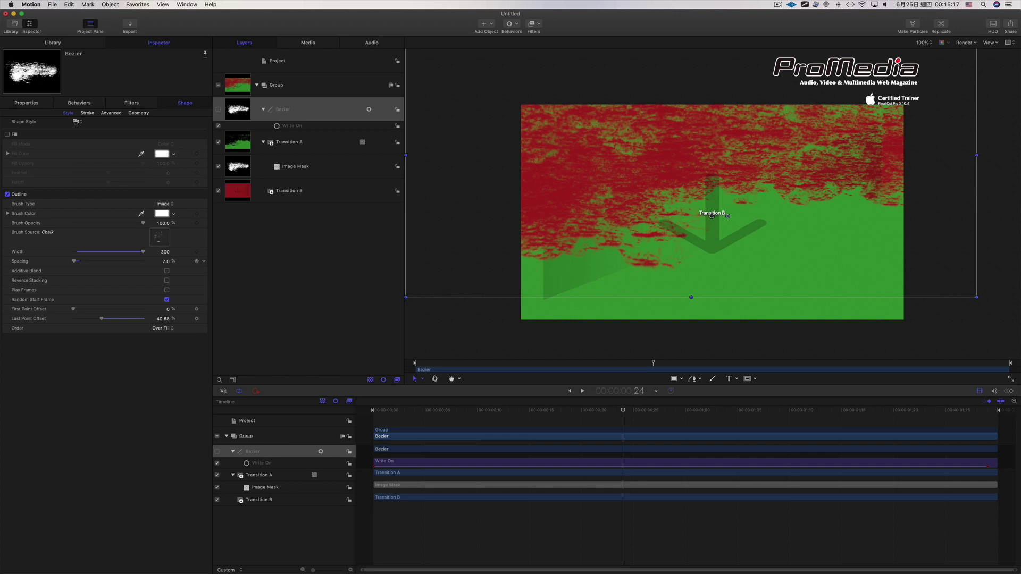
pyautogui.click(165, 261)
pyautogui.press('Return')
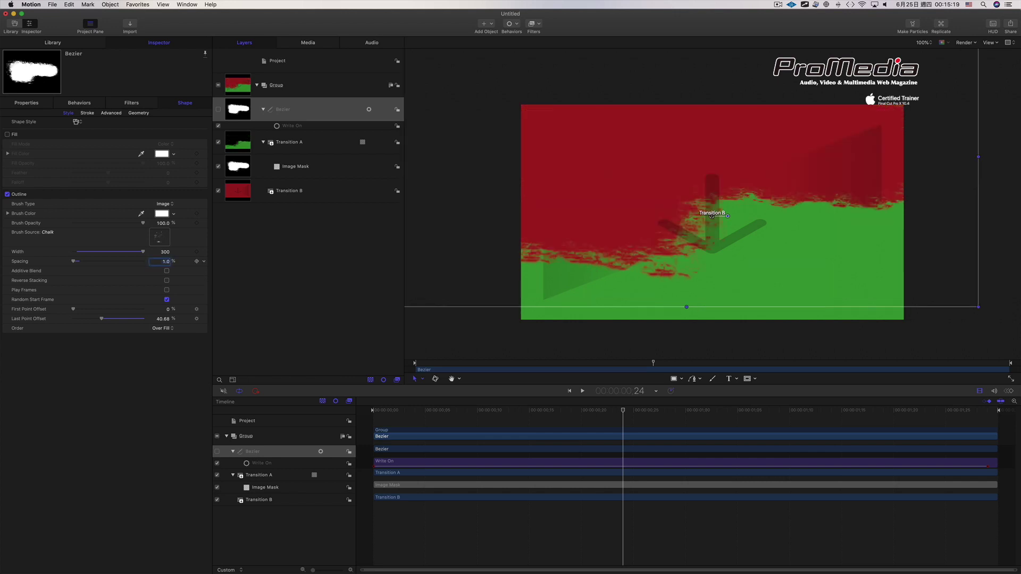
# Play the transition from the start and step back to frame 11 to examine the chalk stroke's edge.
pyautogui.press('Home')
pyautogui.press('space')
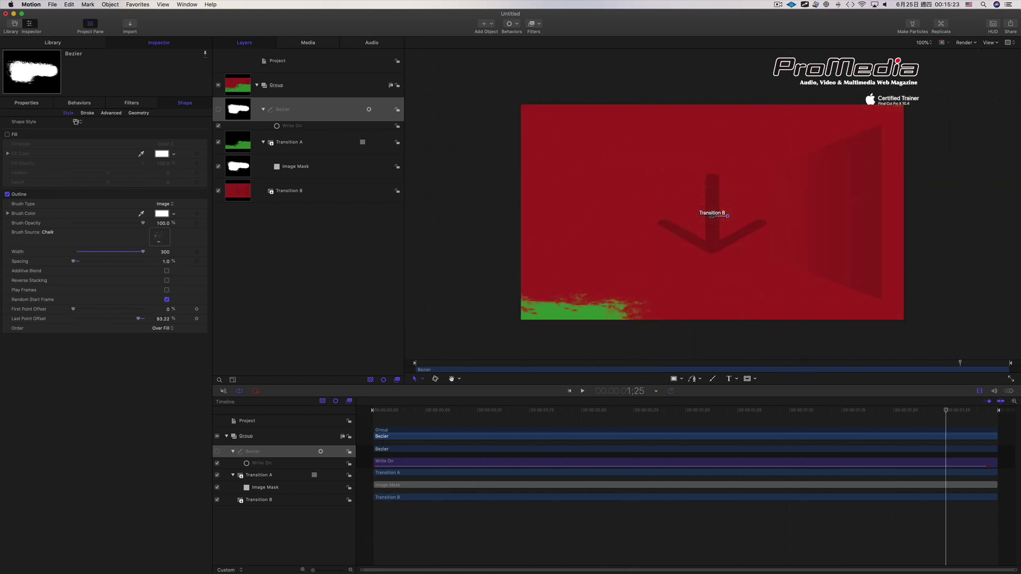
pyautogui.press('space')
pyautogui.press('Left')
pyautogui.press('Left')
pyautogui.press('Left')
pyautogui.press('Left')
pyautogui.press('Left')
pyautogui.press('Left')
pyautogui.press('Left')
pyautogui.press('Left')
pyautogui.press('Left')
pyautogui.press('Left')
pyautogui.press('Left')
pyautogui.press('Left')
pyautogui.press('Left')
pyautogui.press('Left')
pyautogui.press('Left')
pyautogui.press('Left')
pyautogui.press('Left')
pyautogui.press('Left')
pyautogui.press('Left')
pyautogui.press('Left')
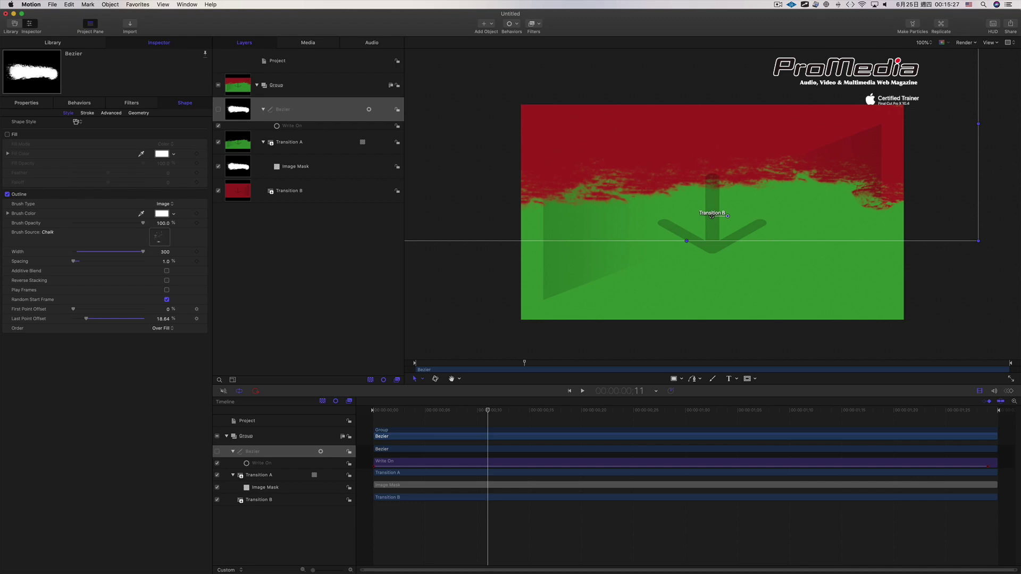
# Save the project as a Final Cut Pro transition template, entering 筆刷轉場 as the template name.
pyautogui.click(52, 4)
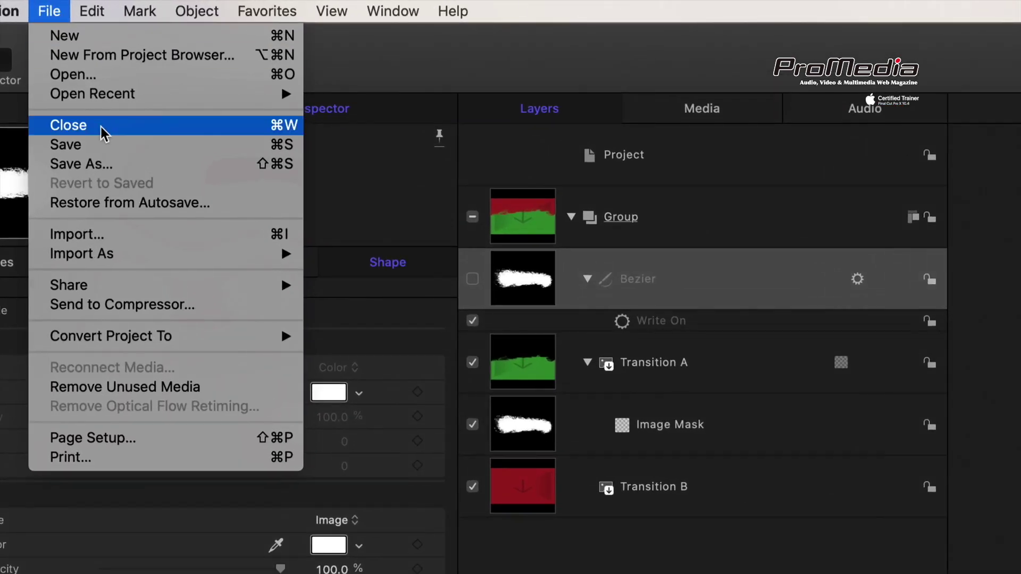
pyautogui.click(104, 151)
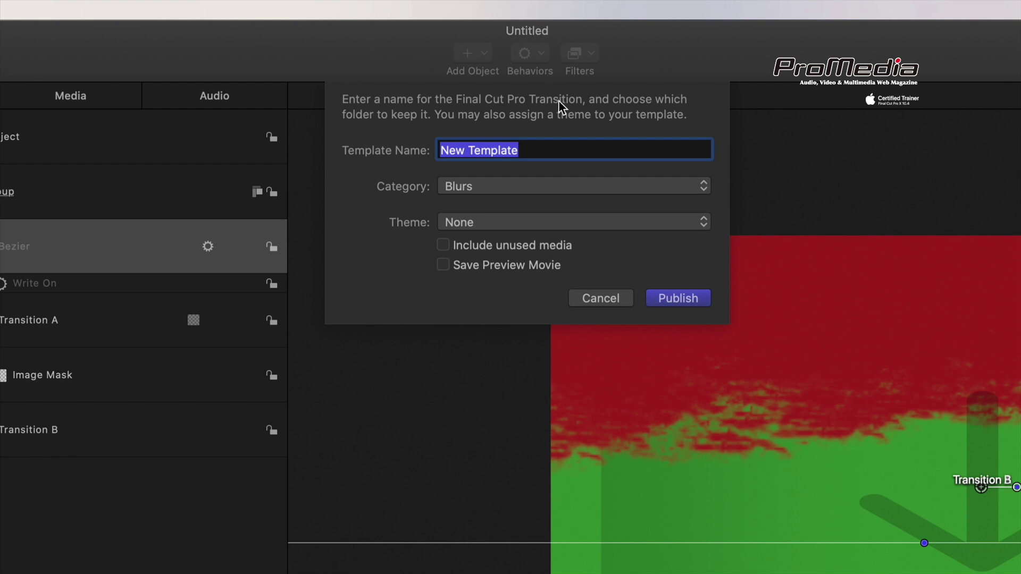
pyautogui.click(553, 142)
pyautogui.press('super+a')
pyautogui.write('t')
pyautogui.press('BackSpace')
pyautogui.write('比アXY')
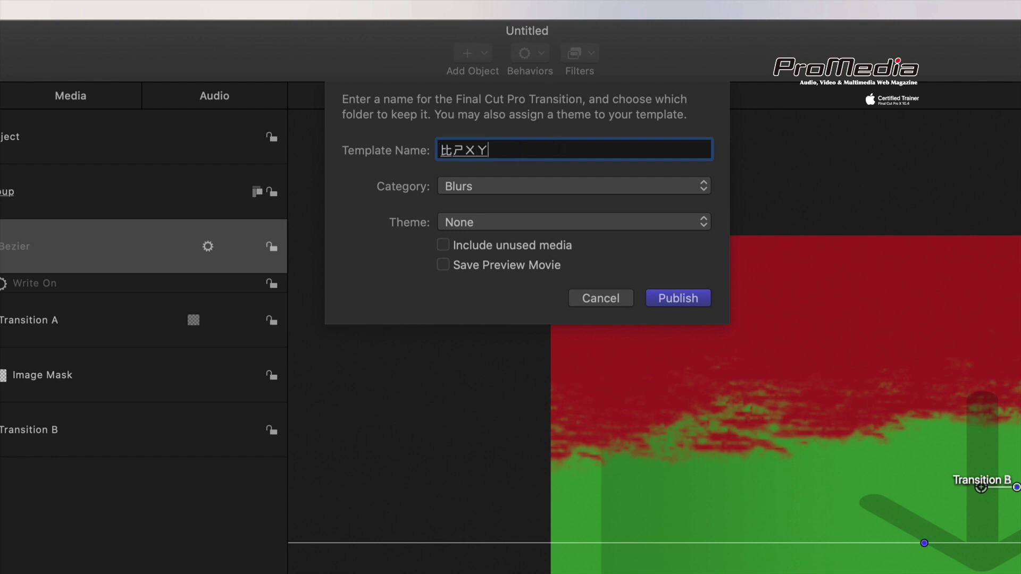
pyautogui.write('筆刷轉場')
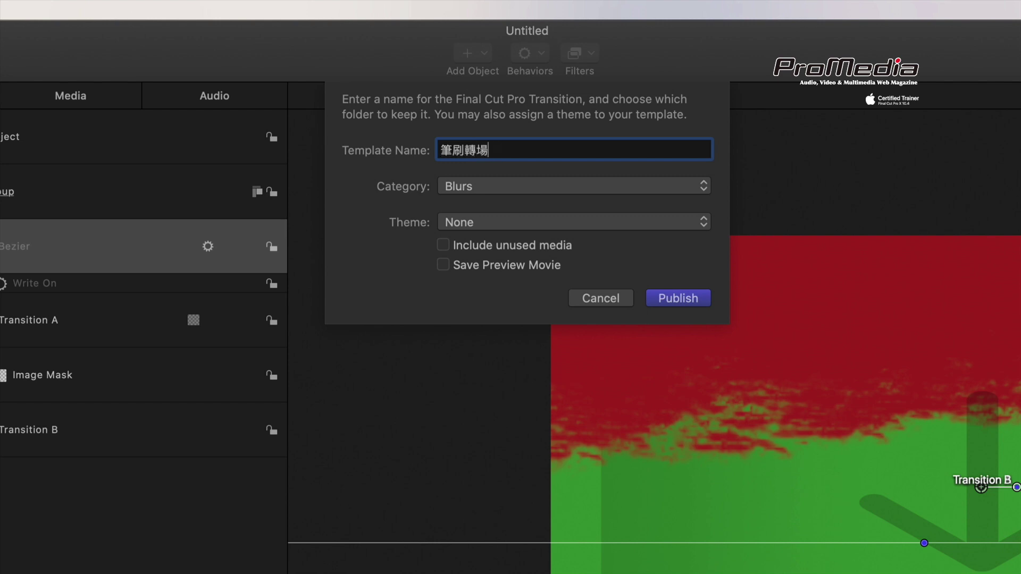
pyautogui.click(522, 186)
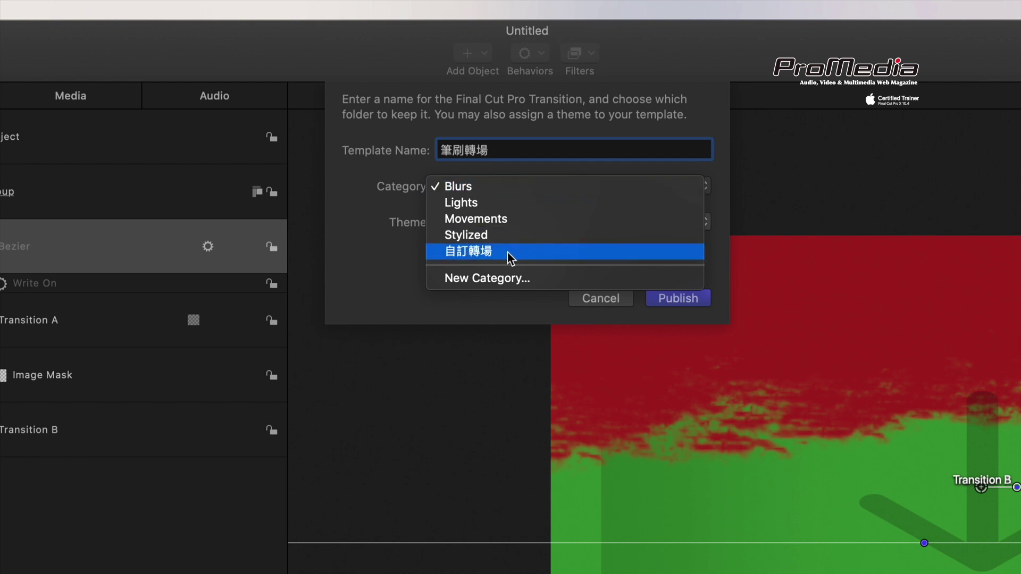
pyautogui.click(525, 282)
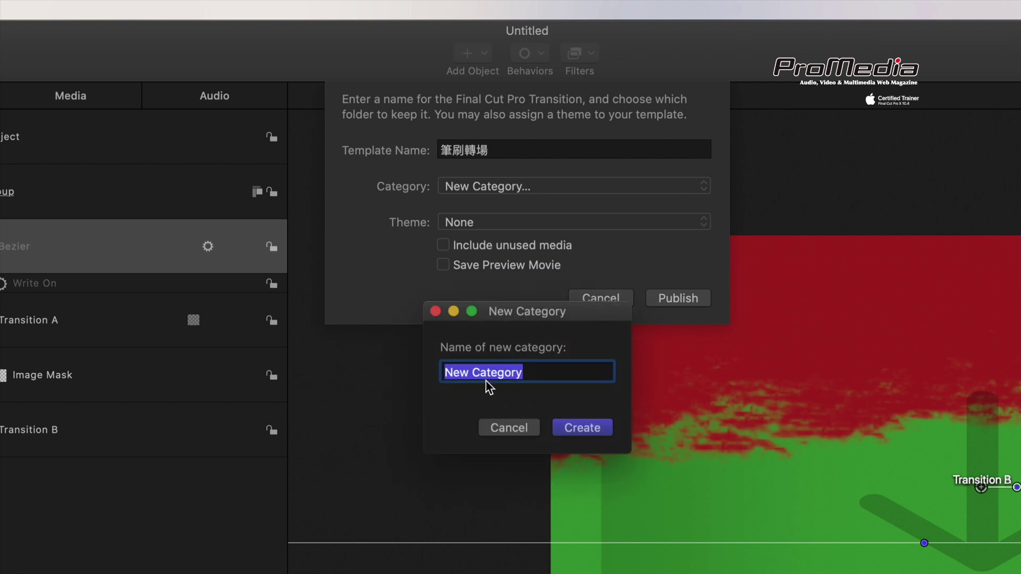
pyautogui.click(522, 428)
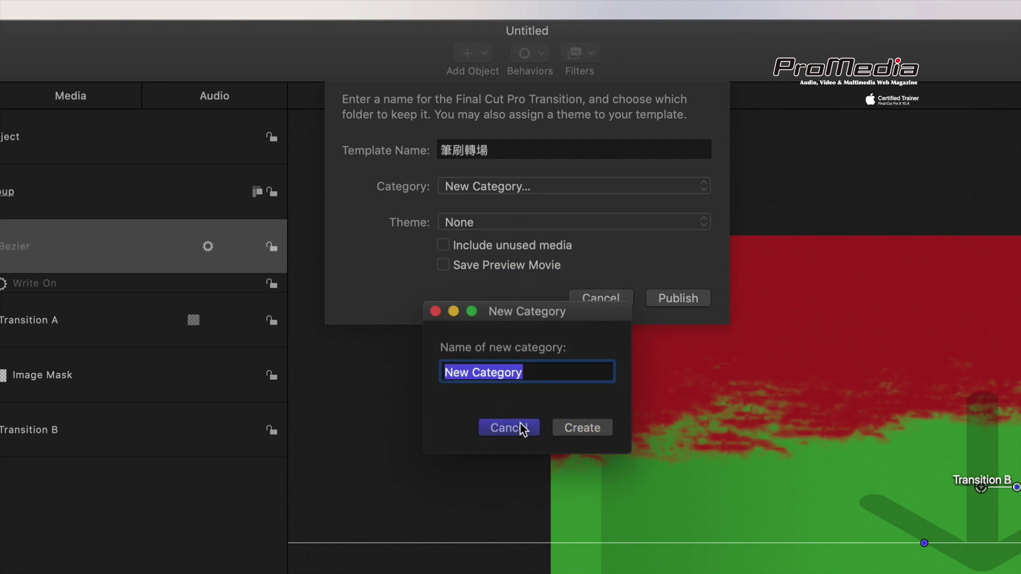
# Assign the template to the 自訂轉場 category and 頻道節目 theme, enable saving a preview movie, and publish it.
pyautogui.click(499, 187)
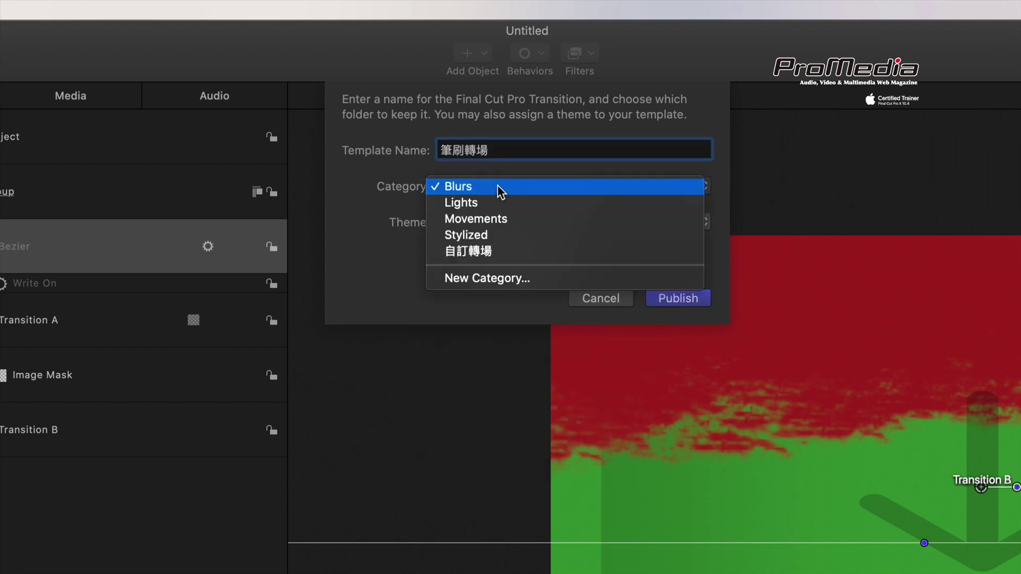
pyautogui.click(509, 248)
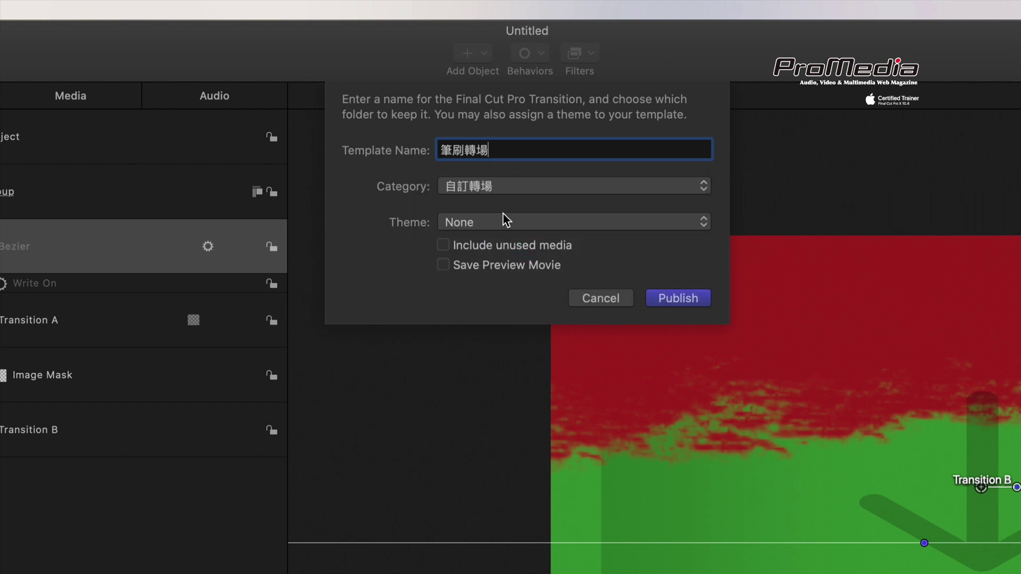
pyautogui.click(504, 221)
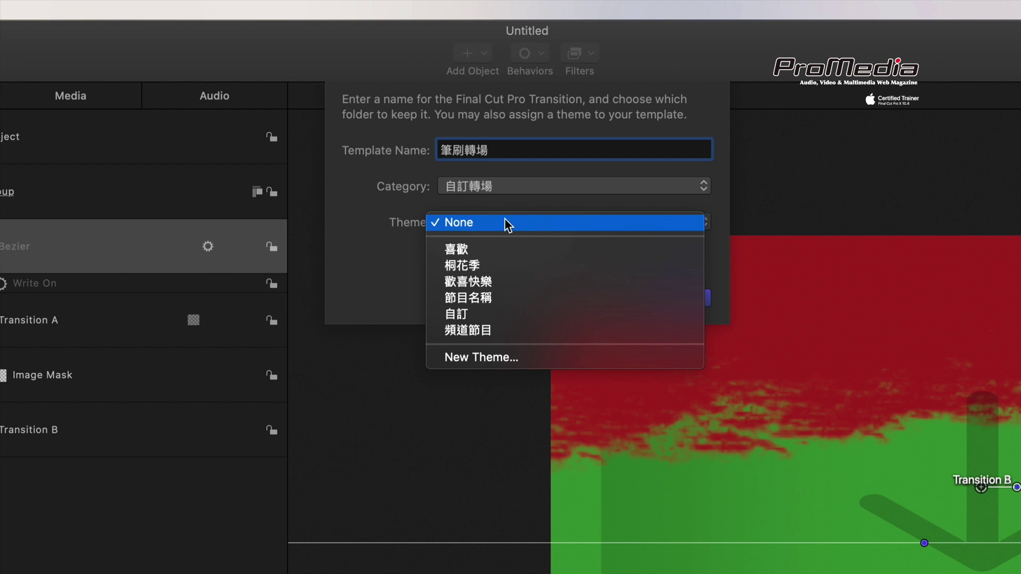
pyautogui.click(513, 331)
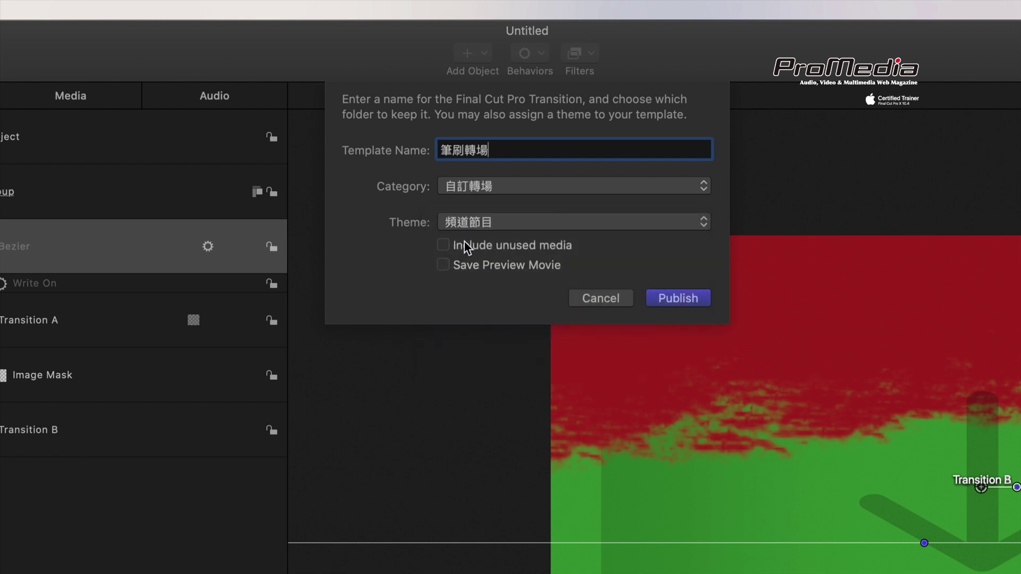
pyautogui.click(446, 267)
pyautogui.click(678, 300)
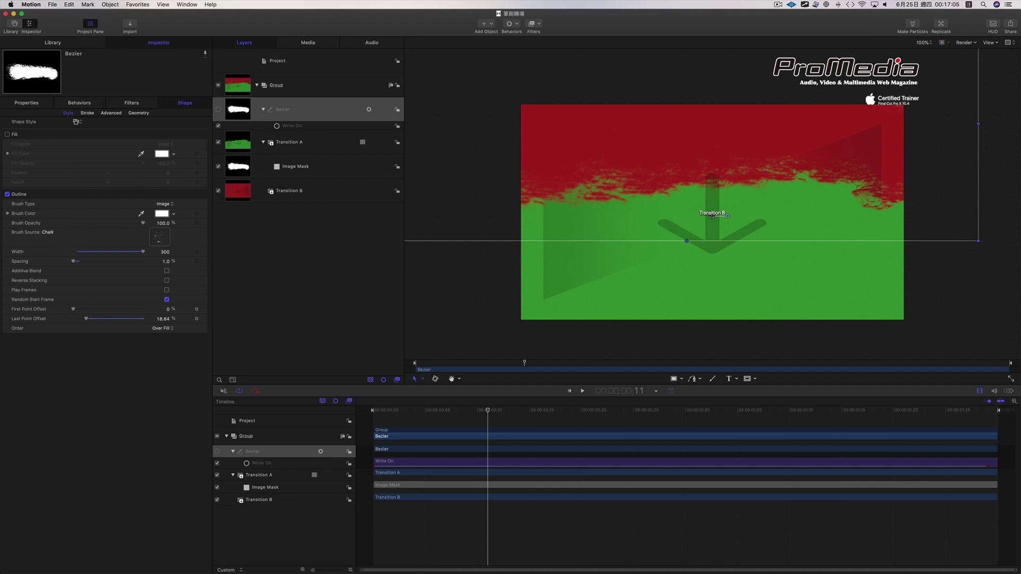
# Switch to Final Cut Pro and show the 自訂轉場 category in the transitions browser.
pyautogui.press('super+Tab')
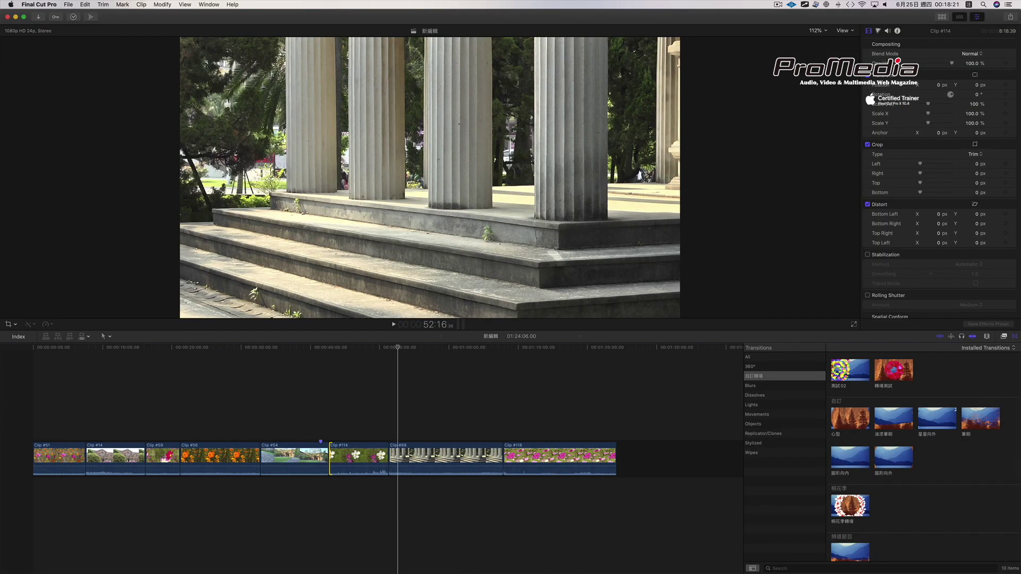
pyautogui.scroll(-2, 979, 458)
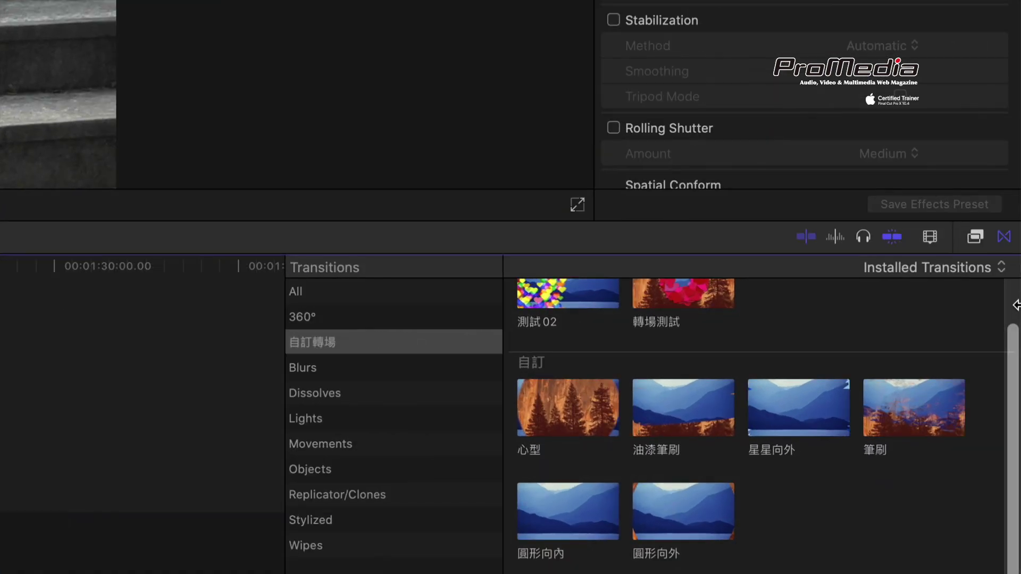
pyautogui.click(1004, 238)
pyautogui.click(1005, 238)
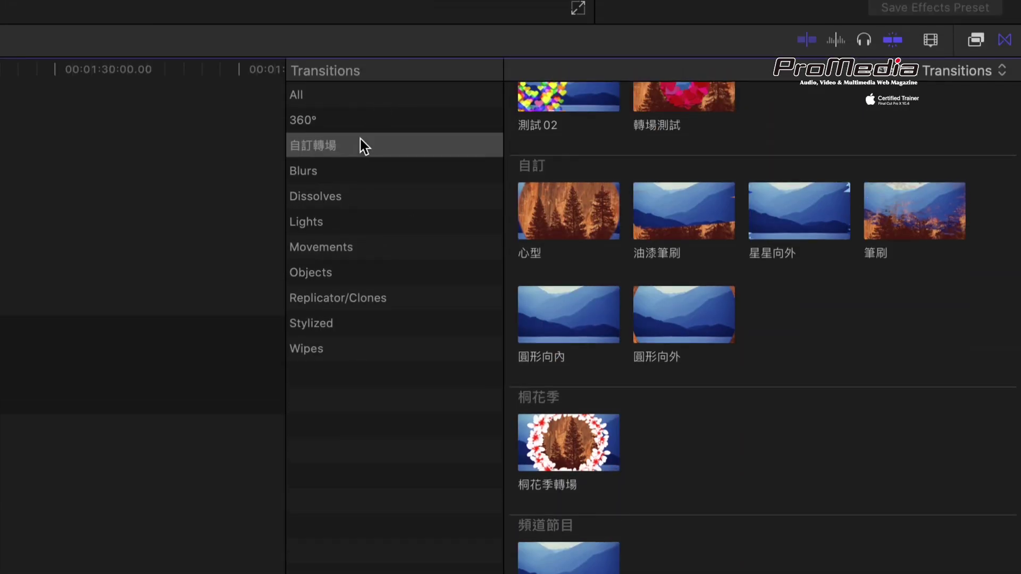
pyautogui.click(375, 144)
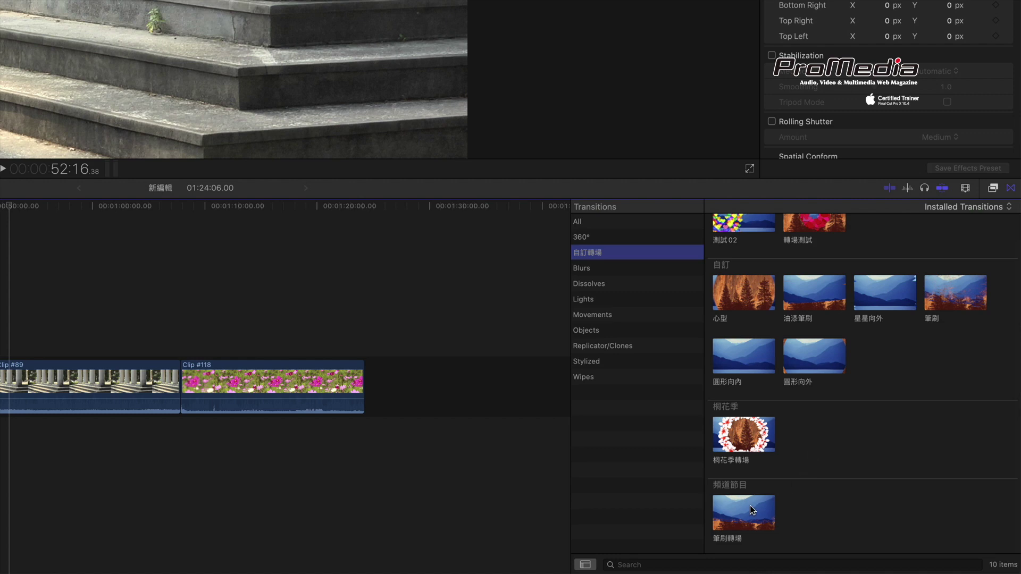
# Preview the 筆刷轉場 transition listed under the 頻道節目 theme.
pyautogui.click(750, 505)
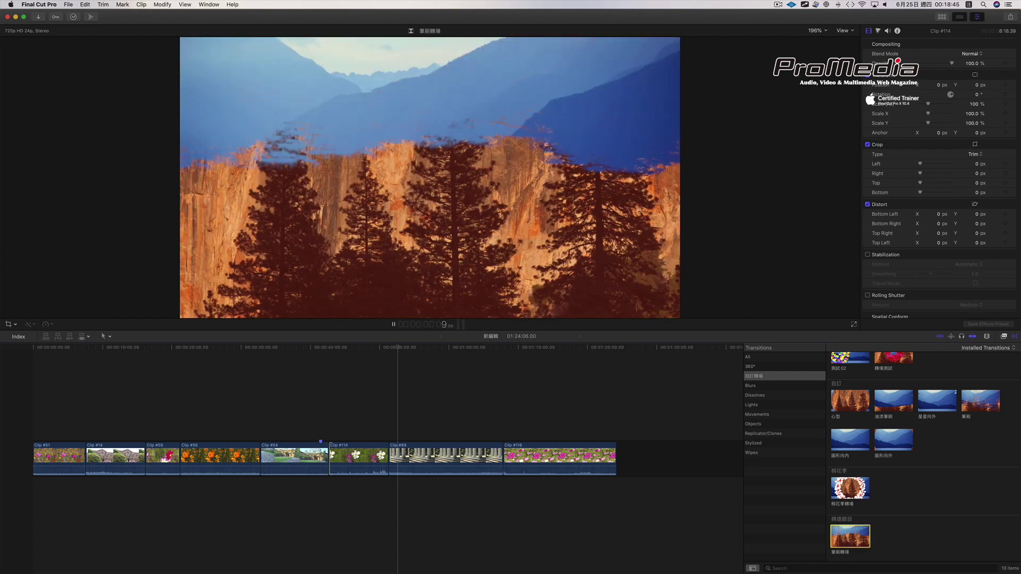
pyautogui.press('space')
pyautogui.press('super+4')
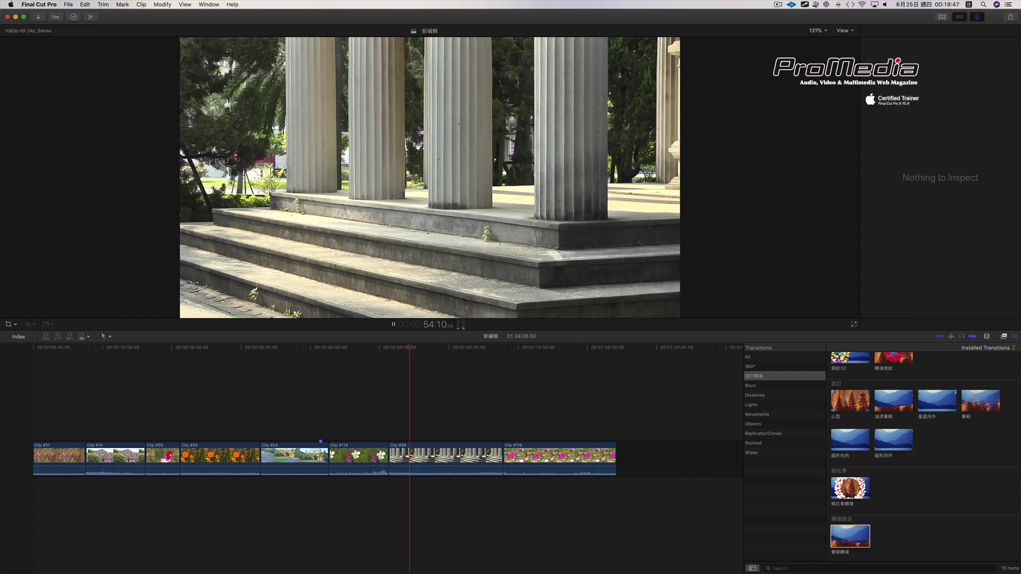
pyautogui.press('super+4')
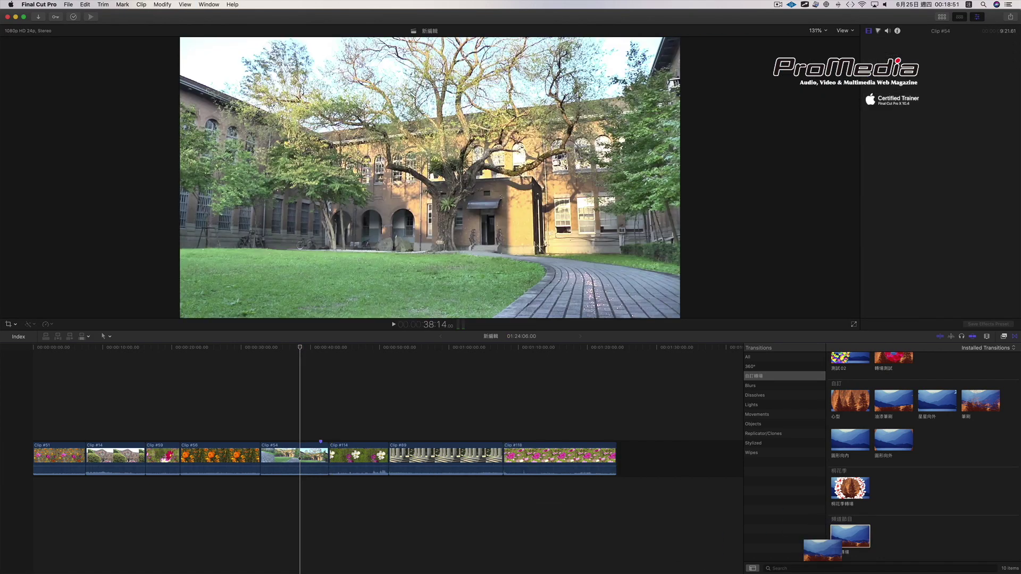
# Apply the 筆刷轉場 transition to the edit point between Clip #56 and Clip #54, letting the media overlap by ripple trim.
pyautogui.click(299, 459)
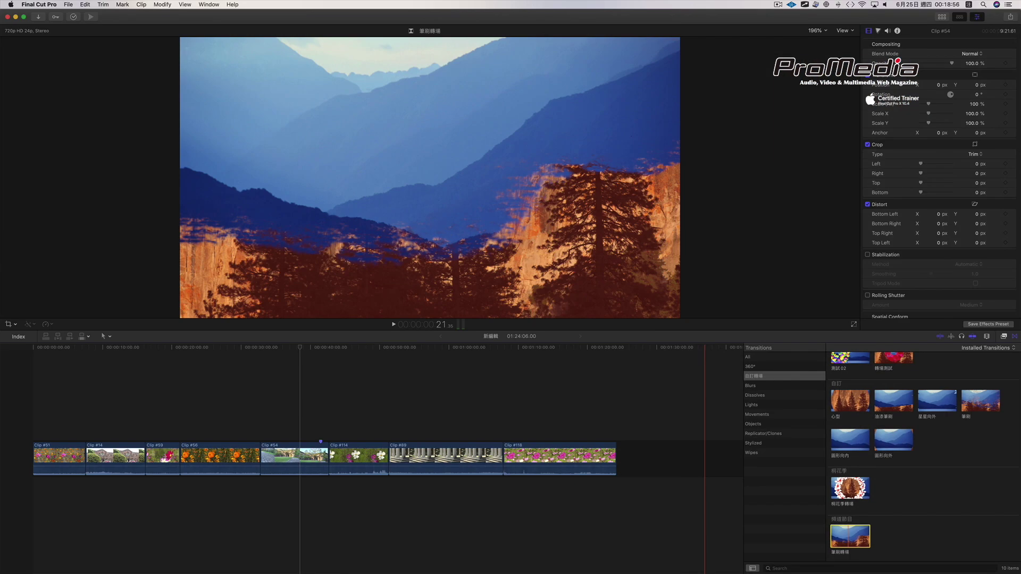
pyautogui.click(294, 458)
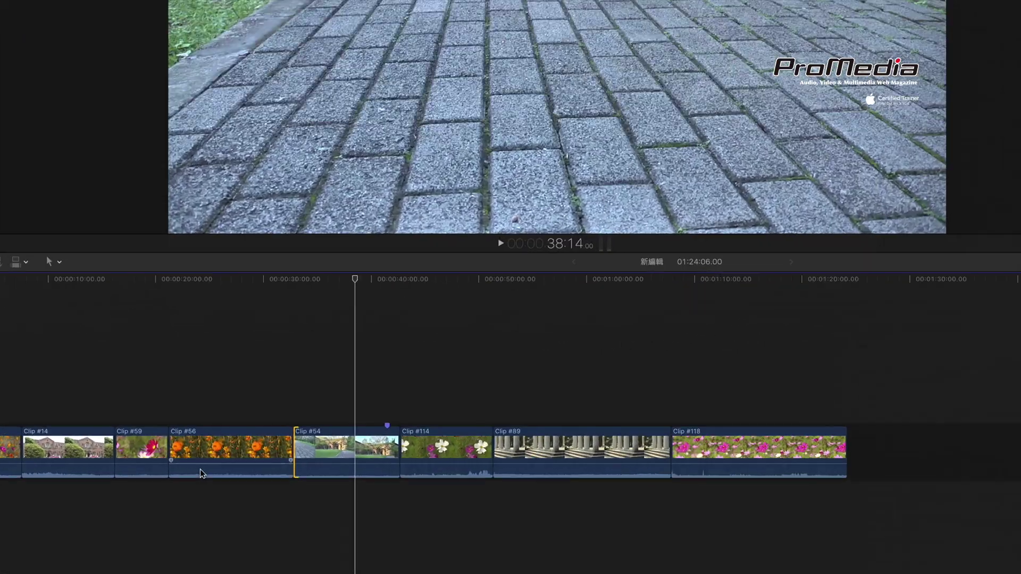
pyautogui.click(261, 456)
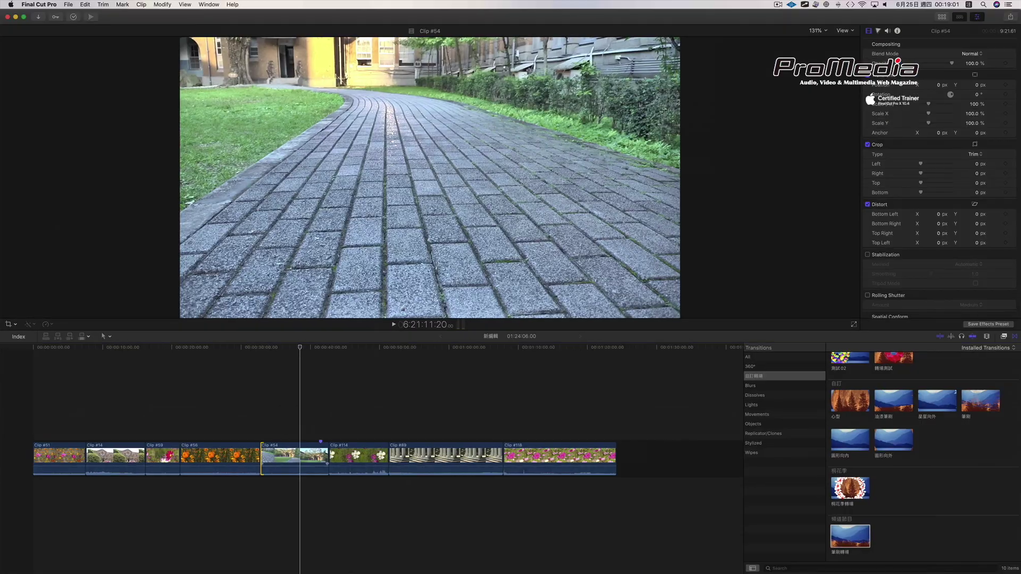
pyautogui.press('super+t')
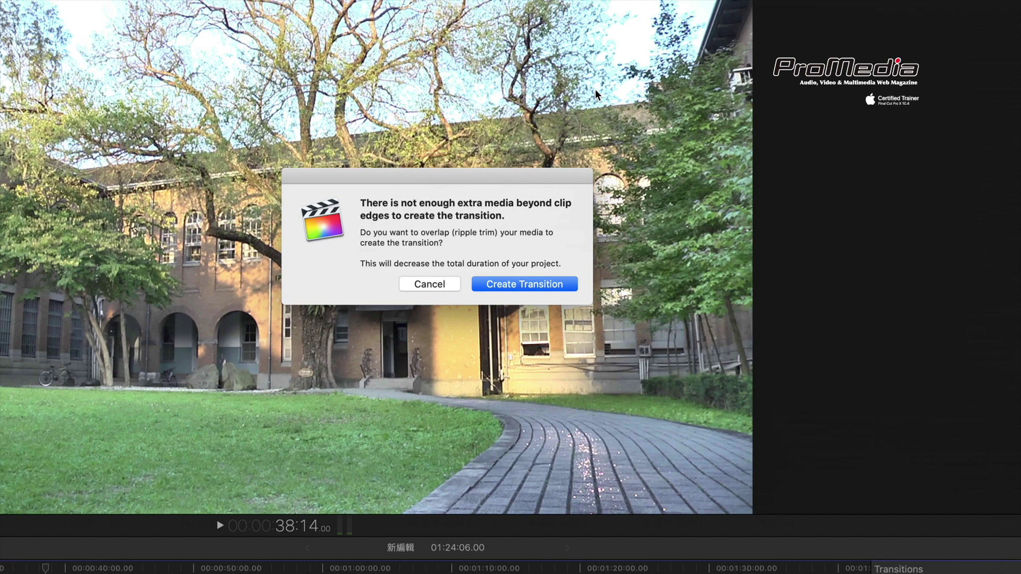
pyautogui.click(528, 283)
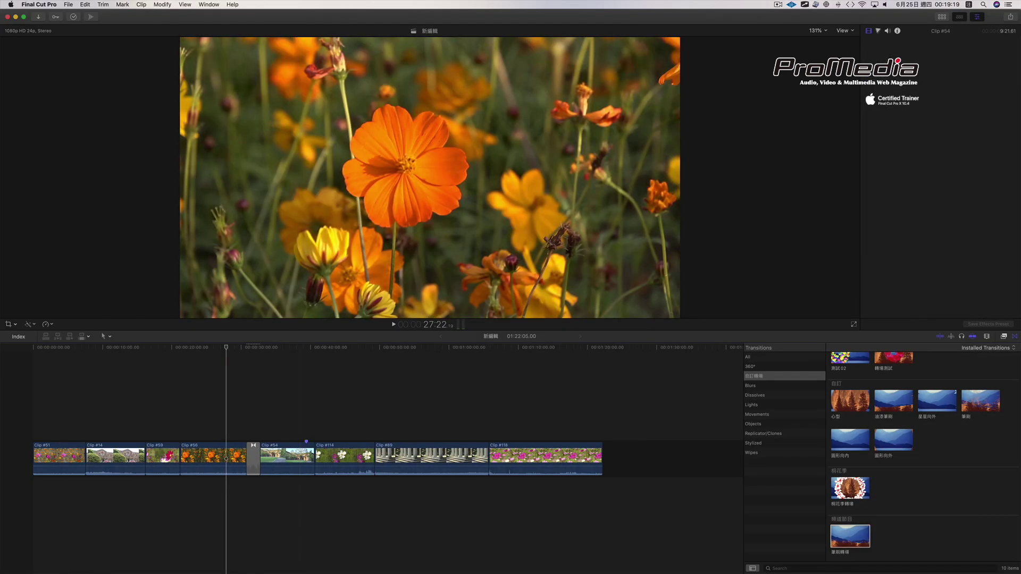
# Play the timeline from Clip #56 through the brush transition into Clip #54, then stop playback.
pyautogui.press('space')
pyautogui.press('super+4')
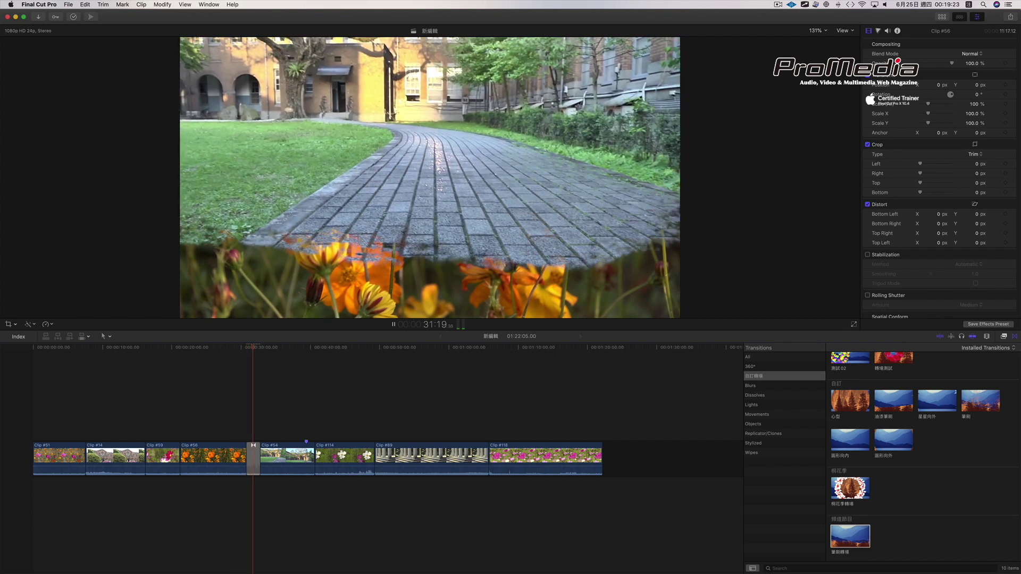
pyautogui.press('space')
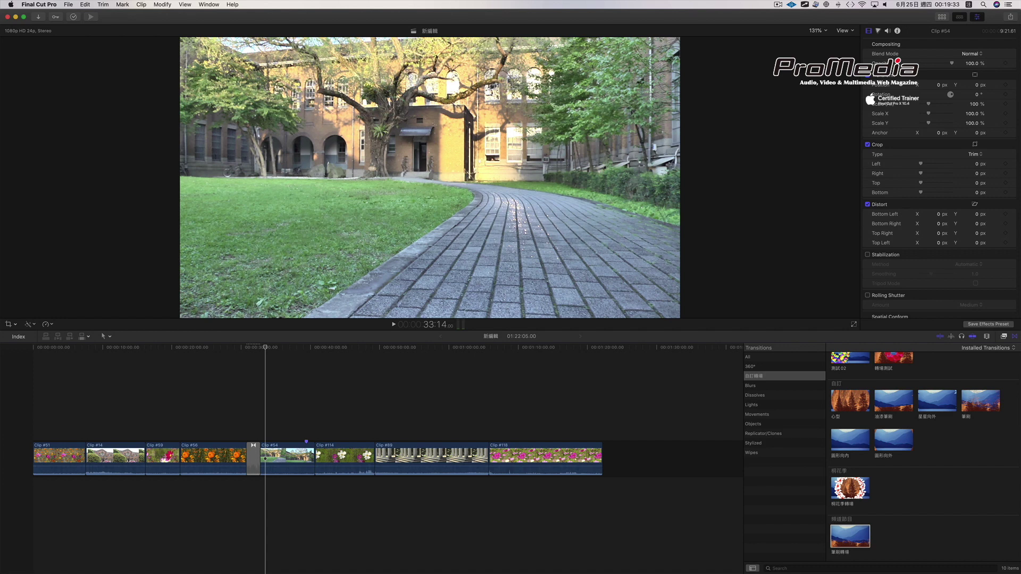
# Turn on Loop Playback and play around the brush transition between Clip #56 and Clip #54.
pyautogui.click(253, 457)
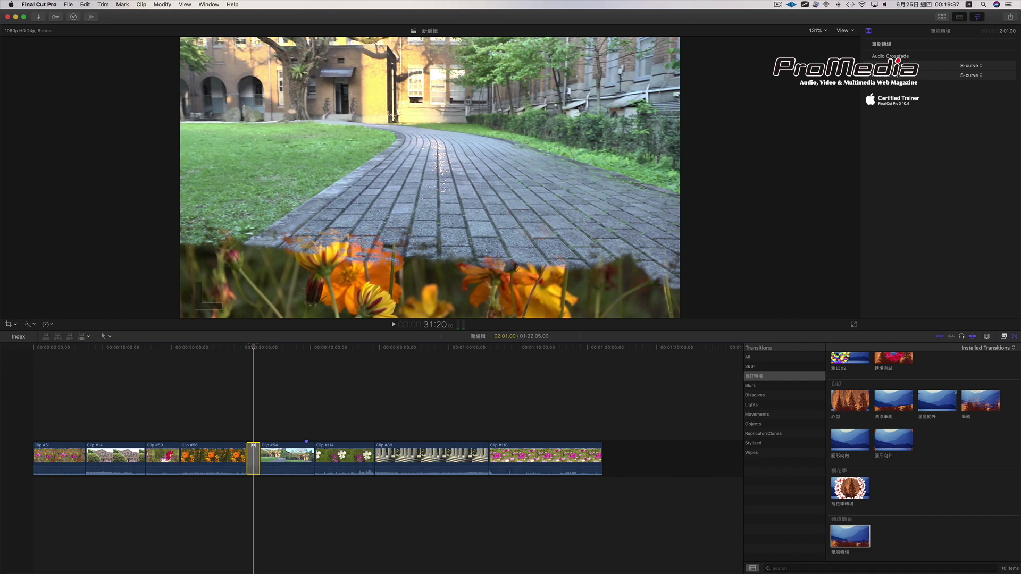
pyautogui.click(103, 5)
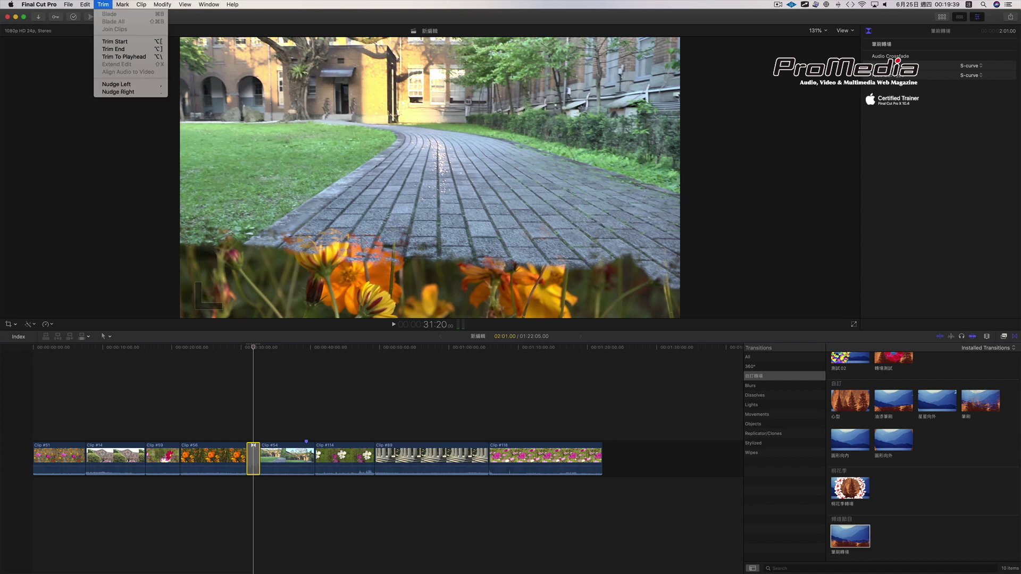
pyautogui.moveTo(185, 5)
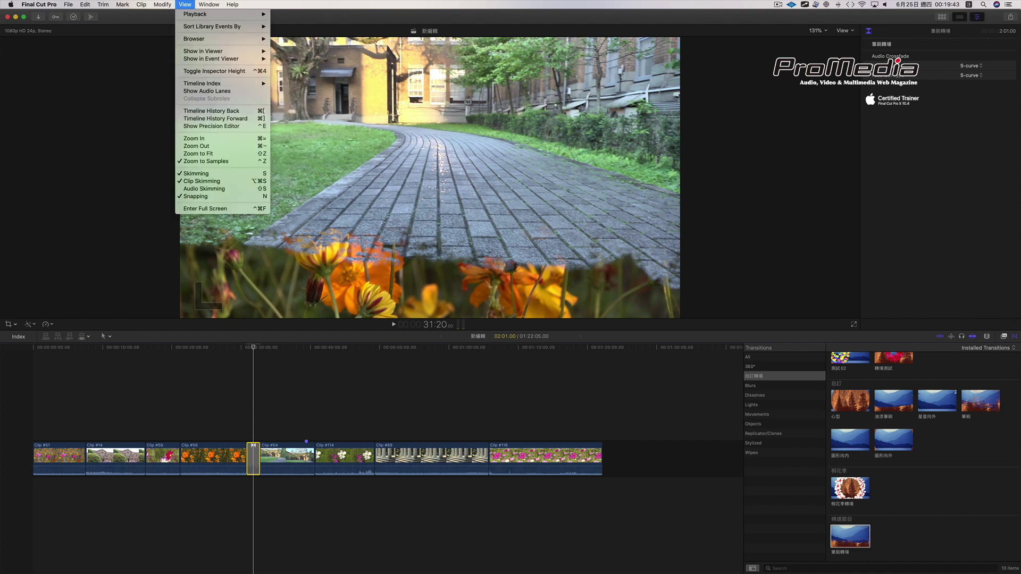
pyautogui.moveTo(224, 14)
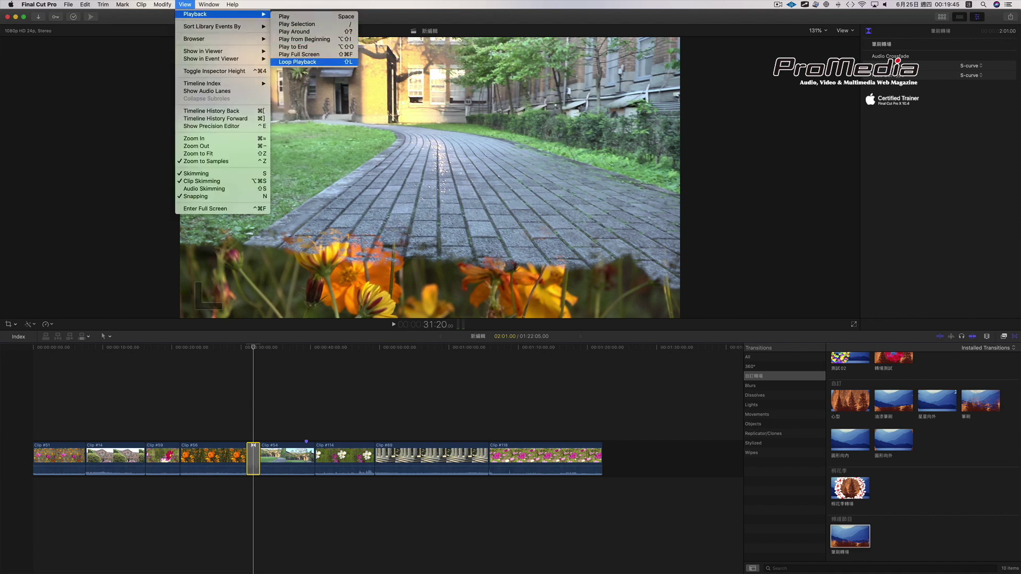
pyautogui.click(308, 39)
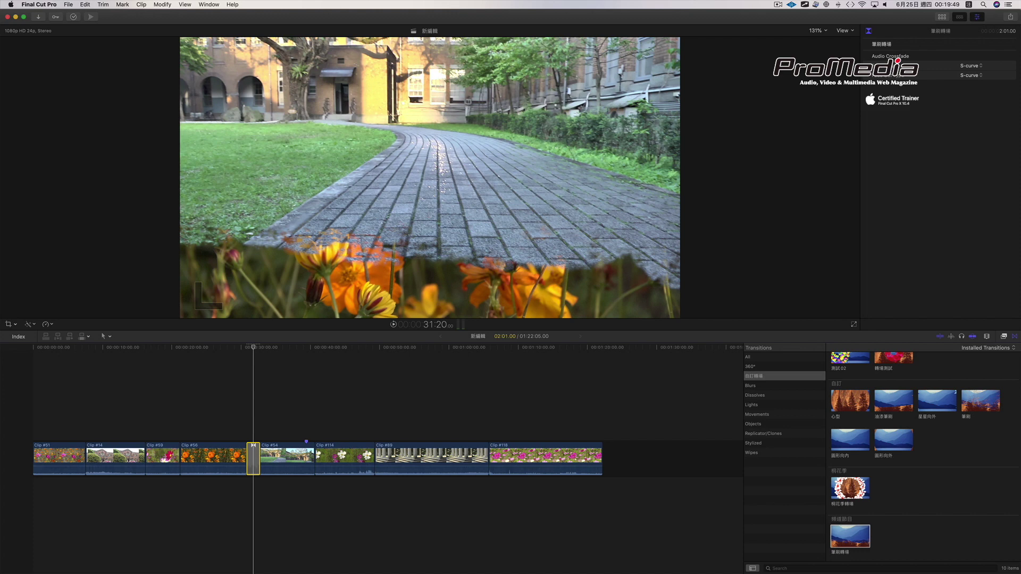
pyautogui.hotkey('shift', '/')
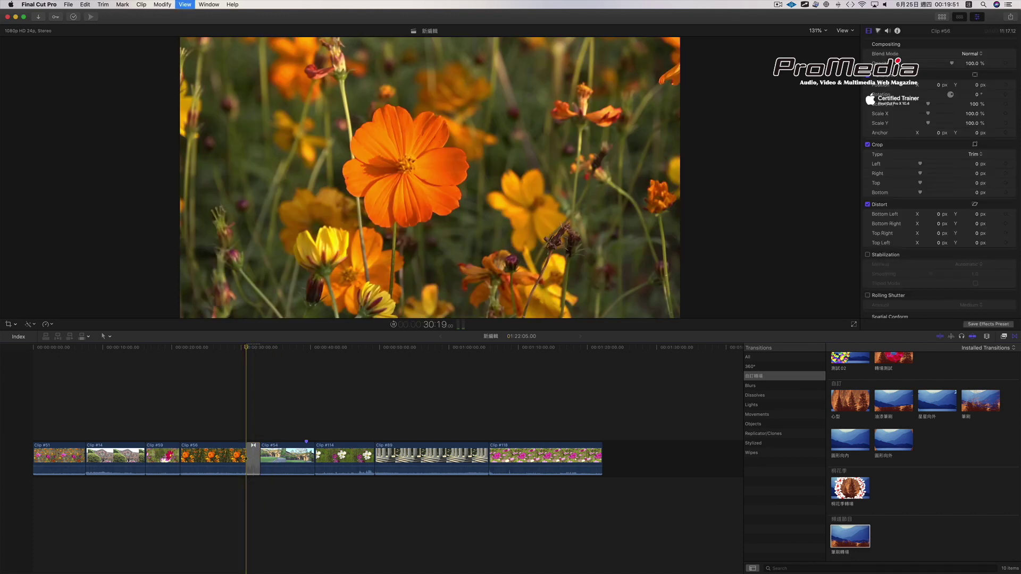